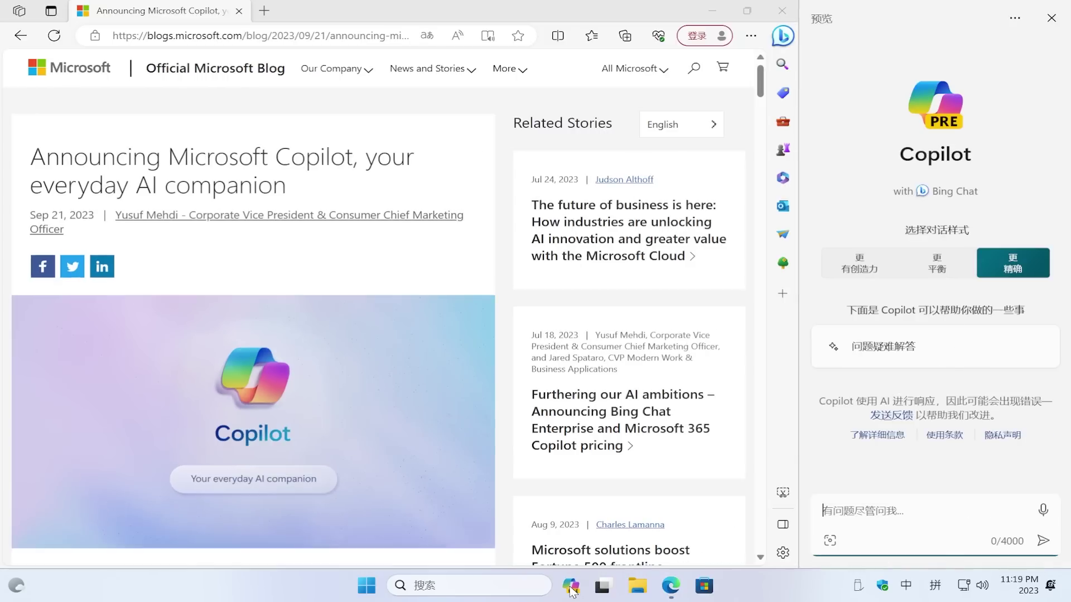
Capture the Copilot banner image from the blog page, attach it to the Copilot chat and ask "图片中有哪些内容"
key("super+shift+s")
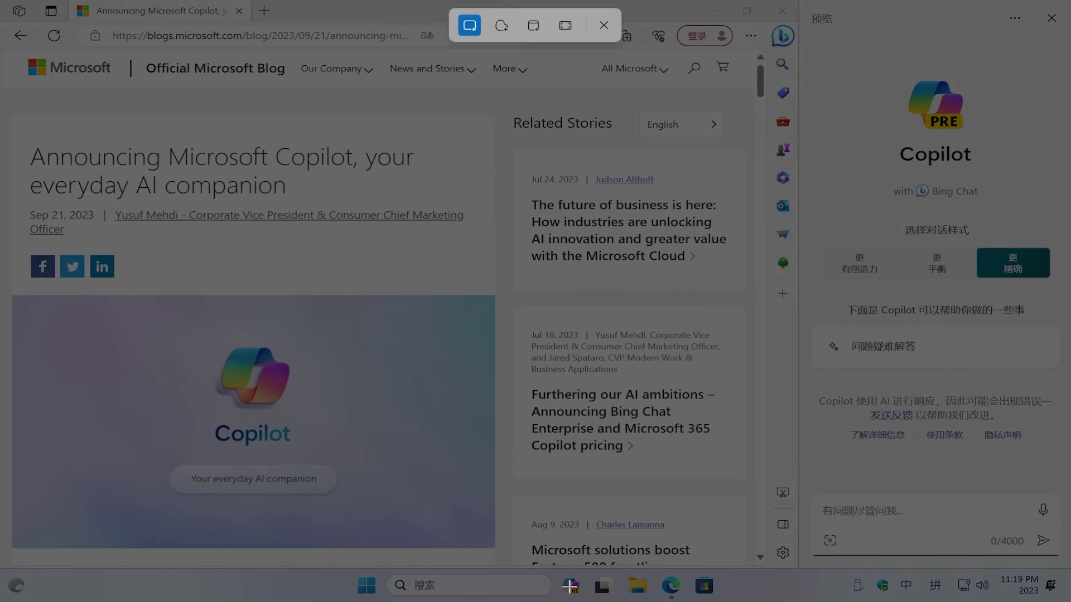
left_click_drag(47, 318, 440, 522)
left_click(883, 450)
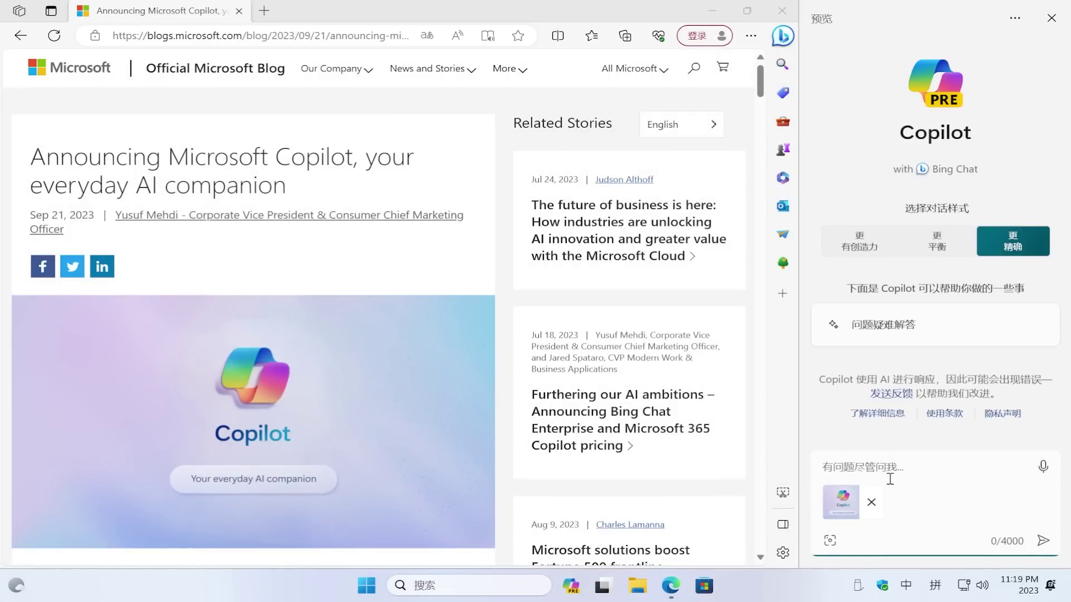
type("tupianzhongyounaxienei")
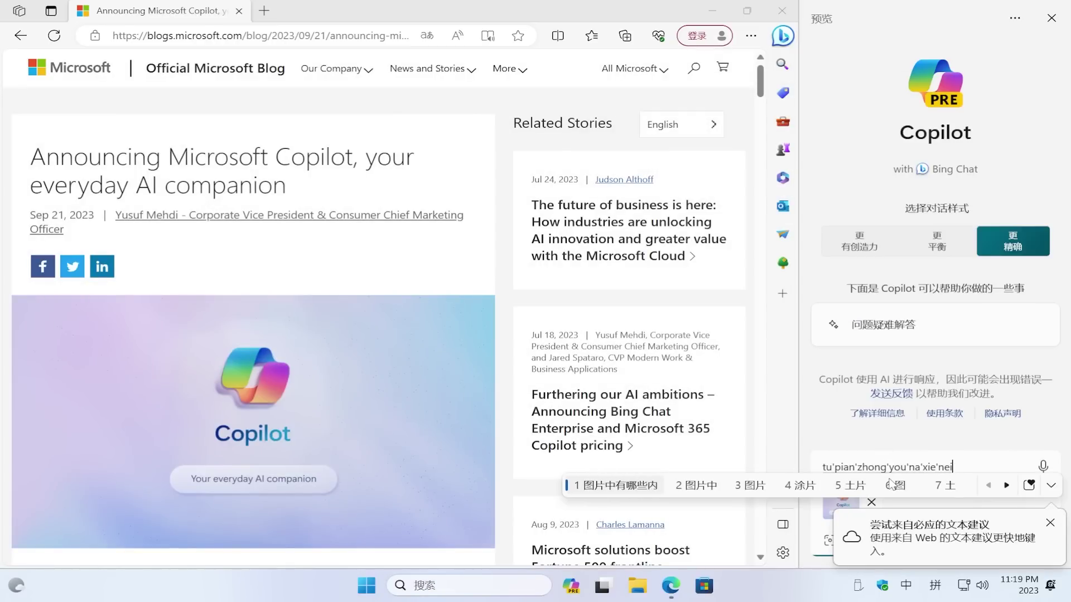
key("space")
key("Return")
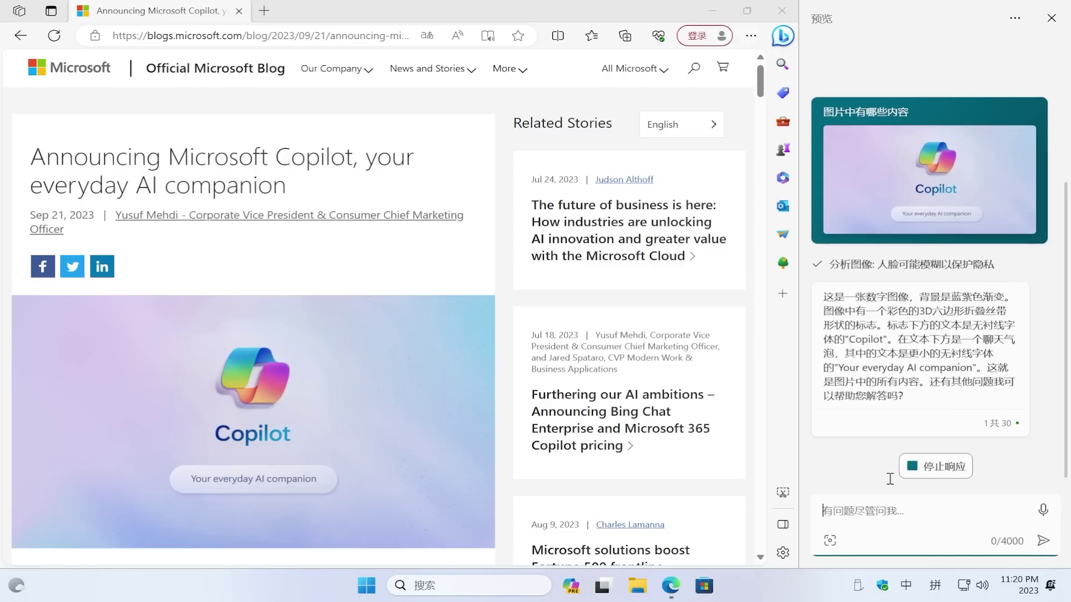
Ask Copilot "Windows 11 Moment 4 什么时候发布"
type("Windows 11 Moment 4")
key("shift")
type("什么时候发布")
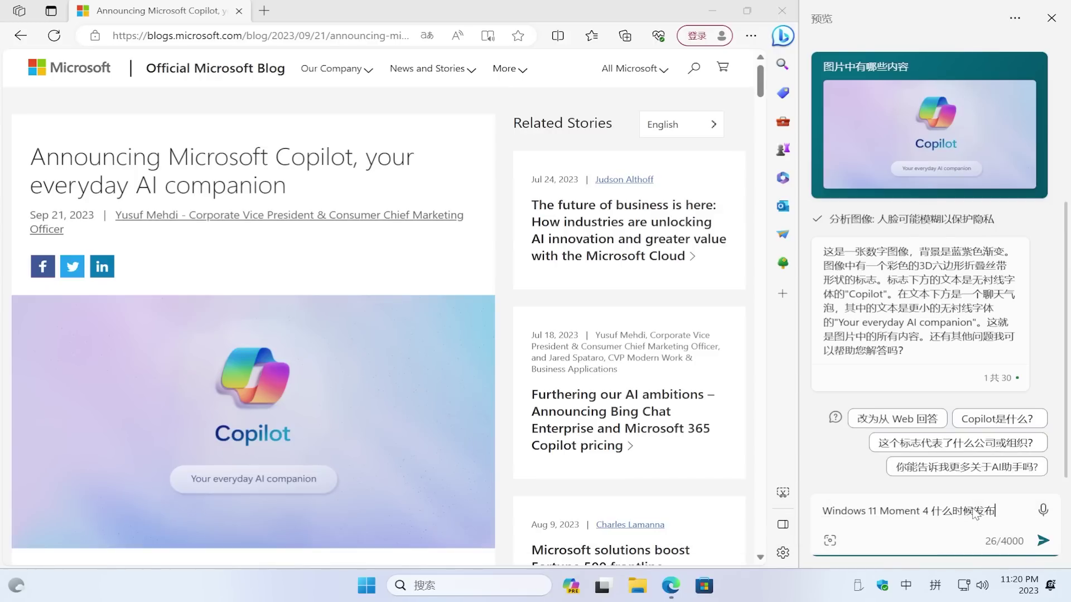
key("Return")
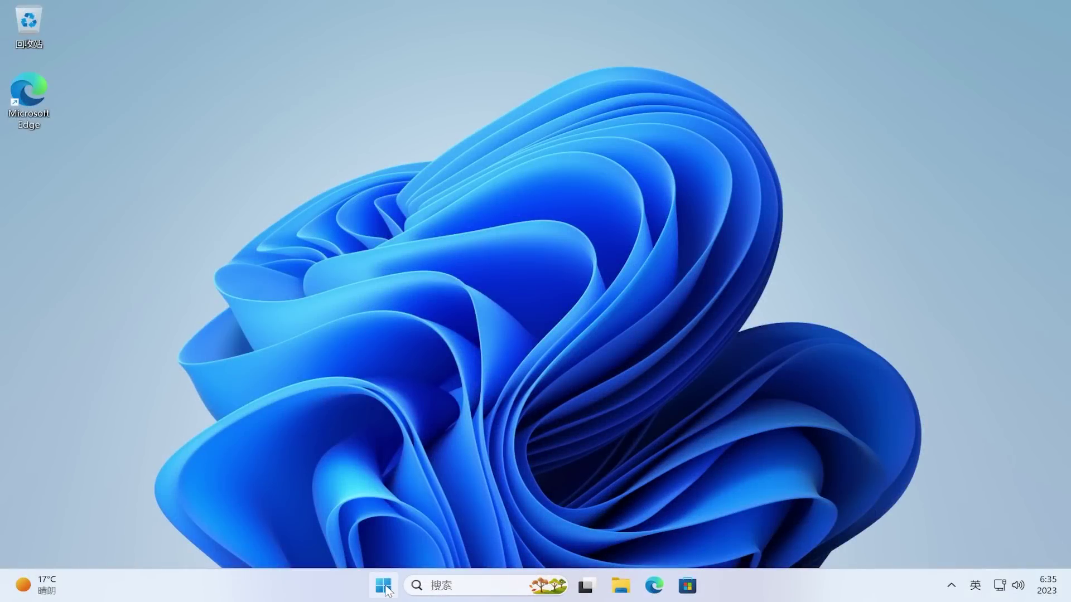
Open the language and region page (语言和区域) in the Windows settings
left_click(385, 587)
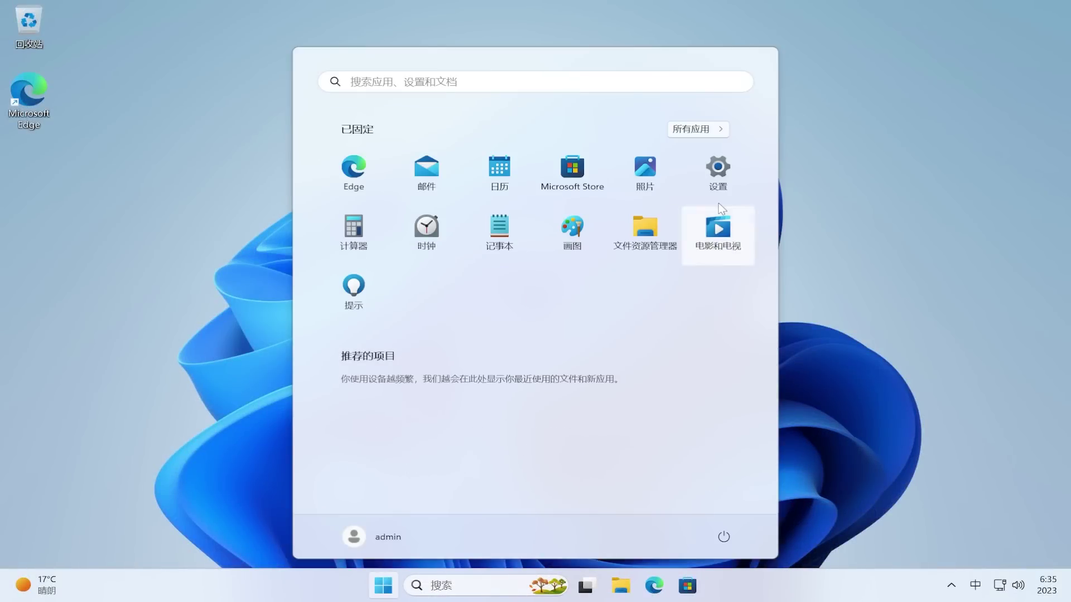
left_click(719, 173)
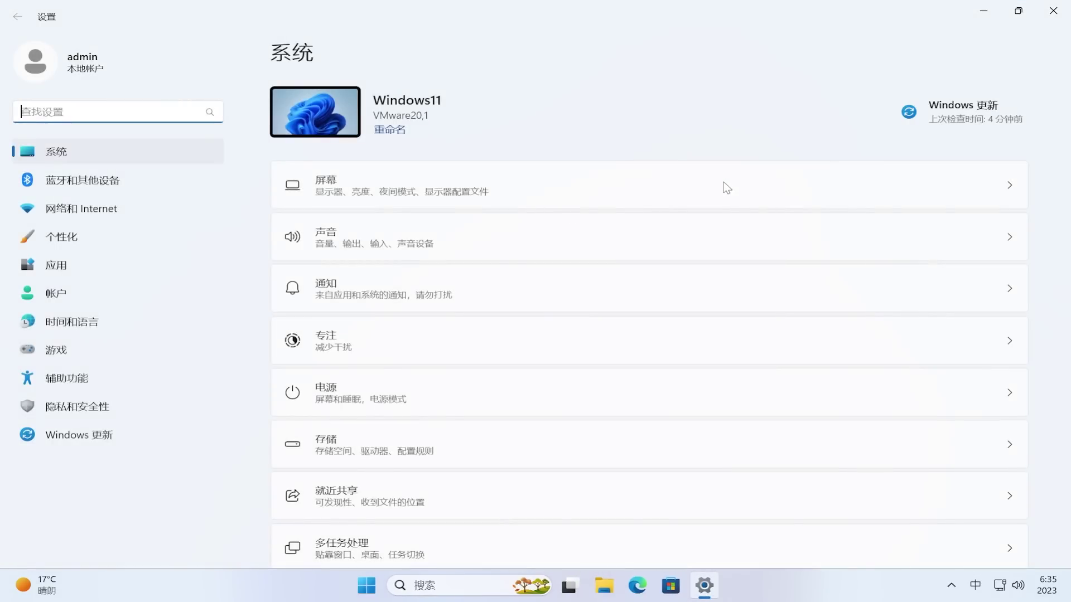
left_click(124, 319)
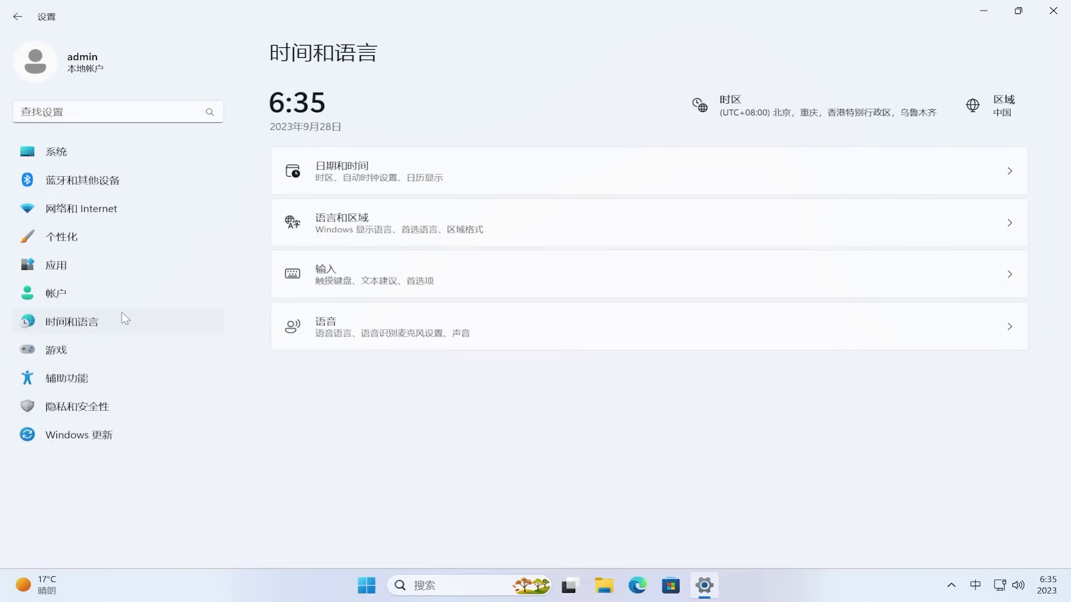
left_click(634, 217)
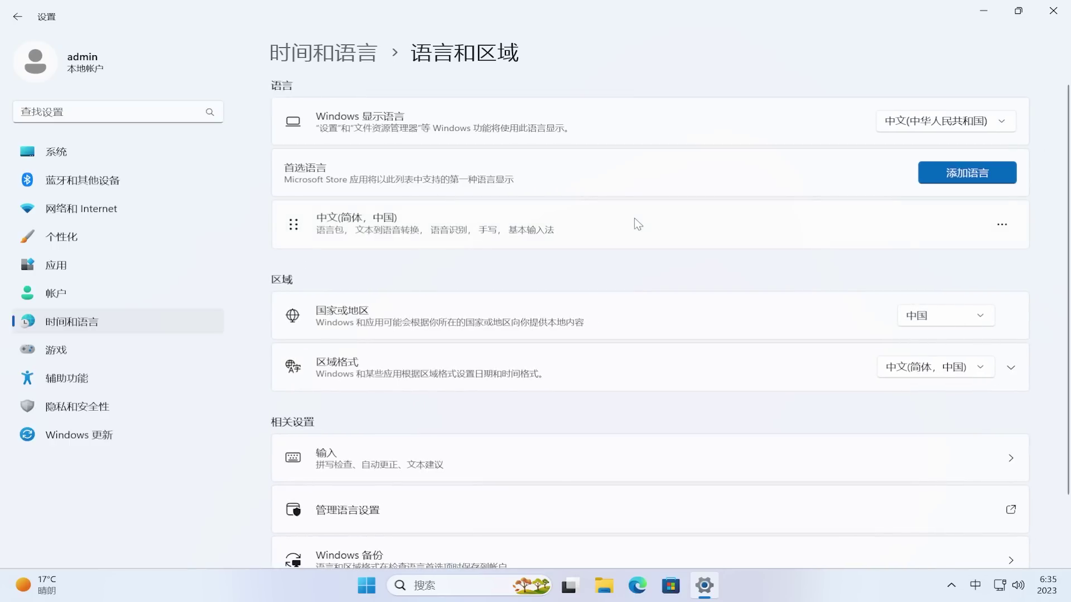
Set the country or region (国家或地区) to 美国
left_click(947, 314)
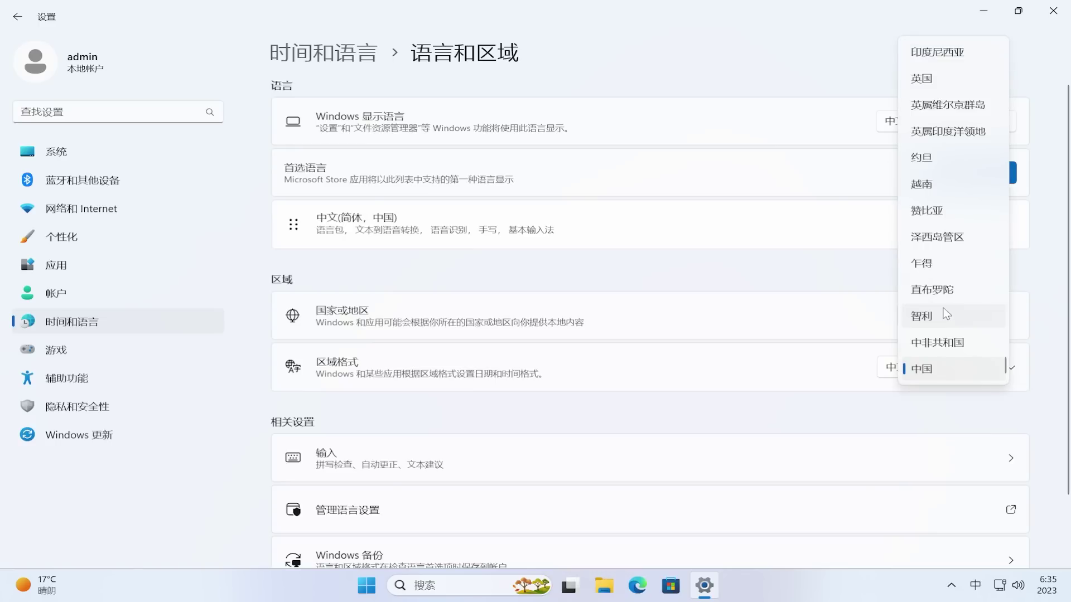
scroll(946, 314, "up", 10)
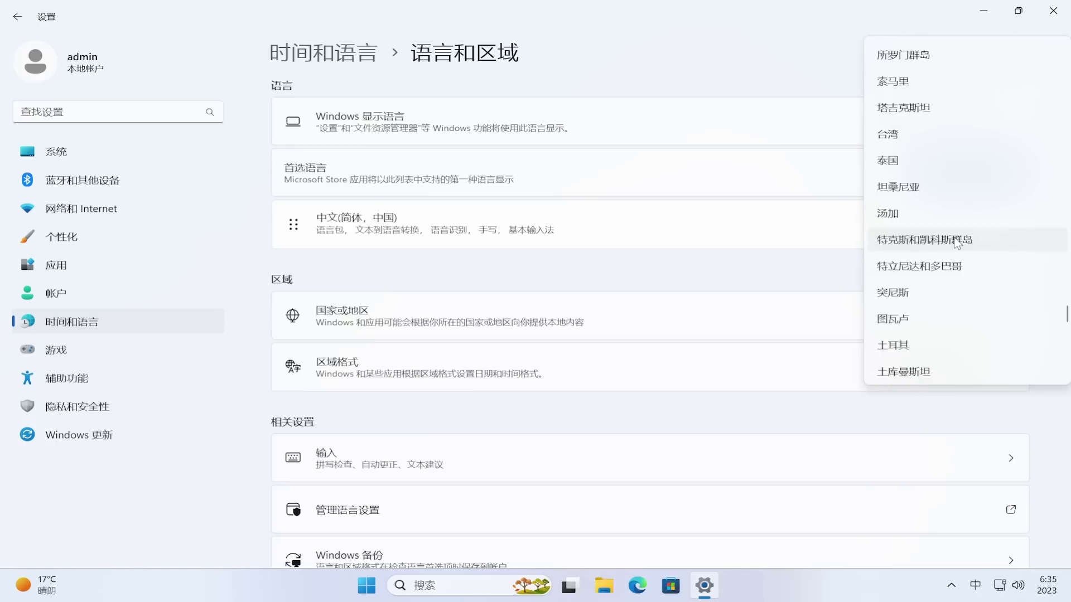
scroll(957, 243, "up", 8)
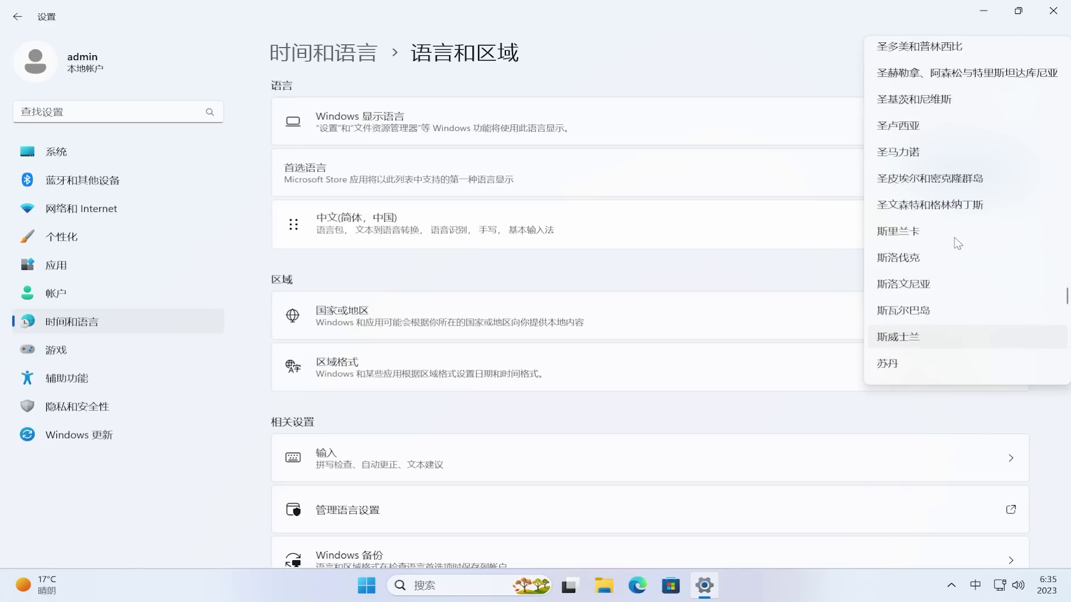
scroll(957, 243, "up", 8)
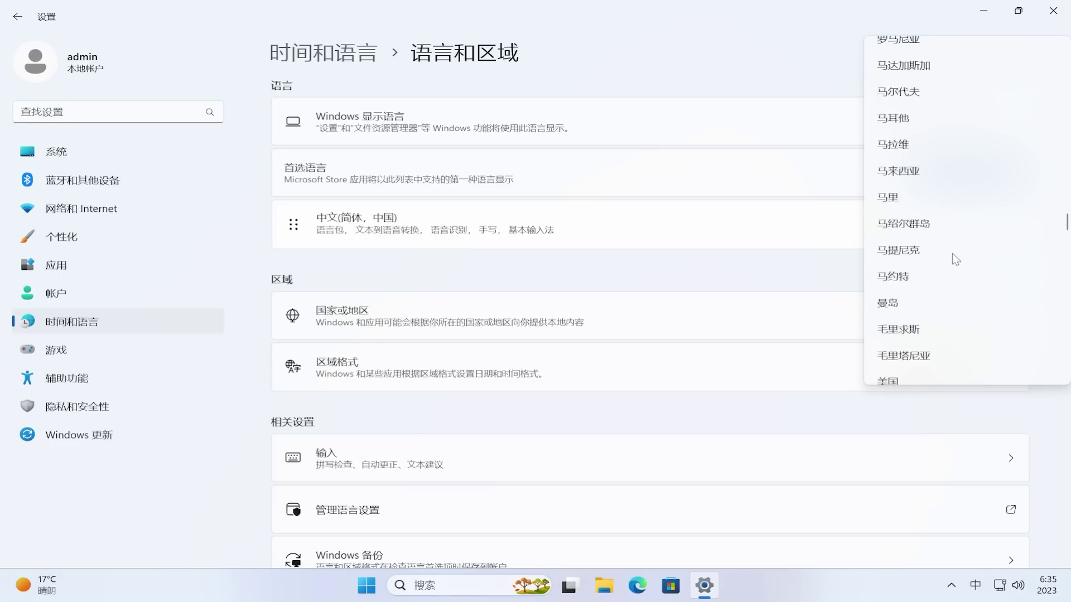
left_click(911, 379)
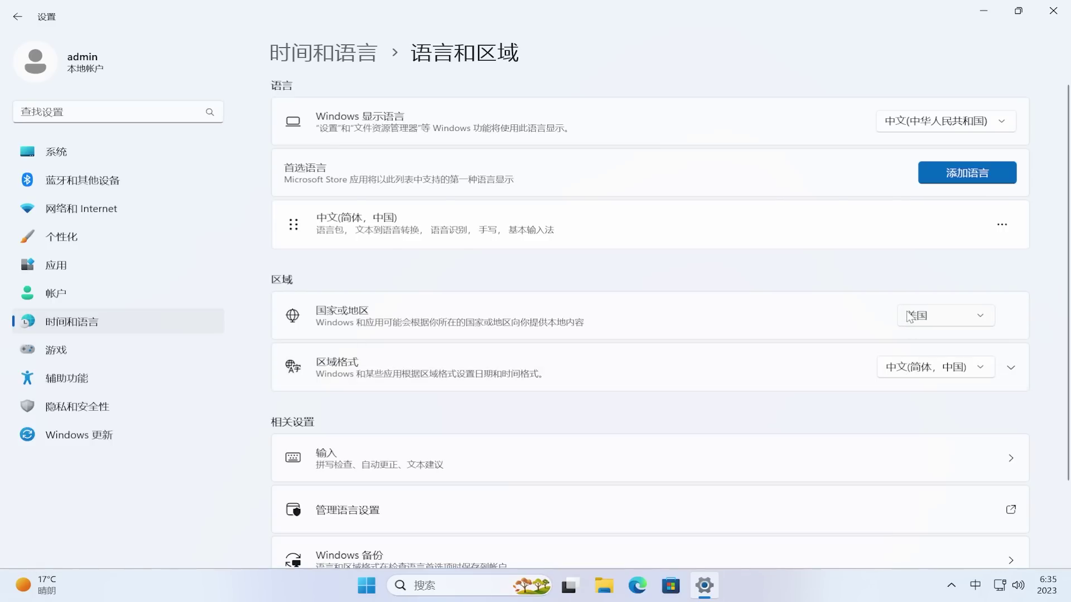
Start adding a preferred language, search for "english" and select English (United States)
left_click(959, 121)
left_click(962, 127)
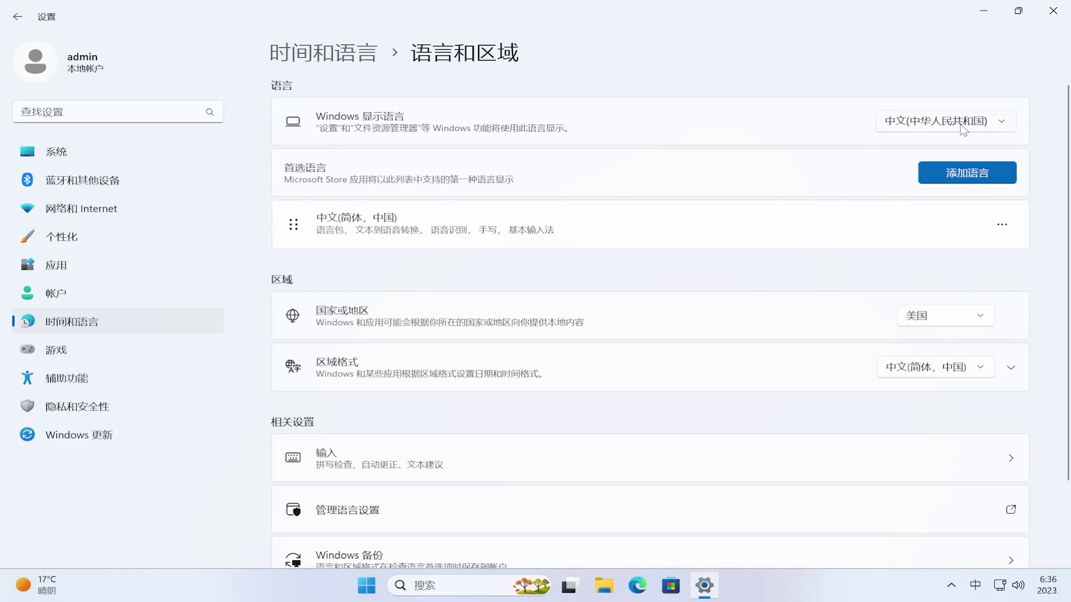
left_click(968, 173)
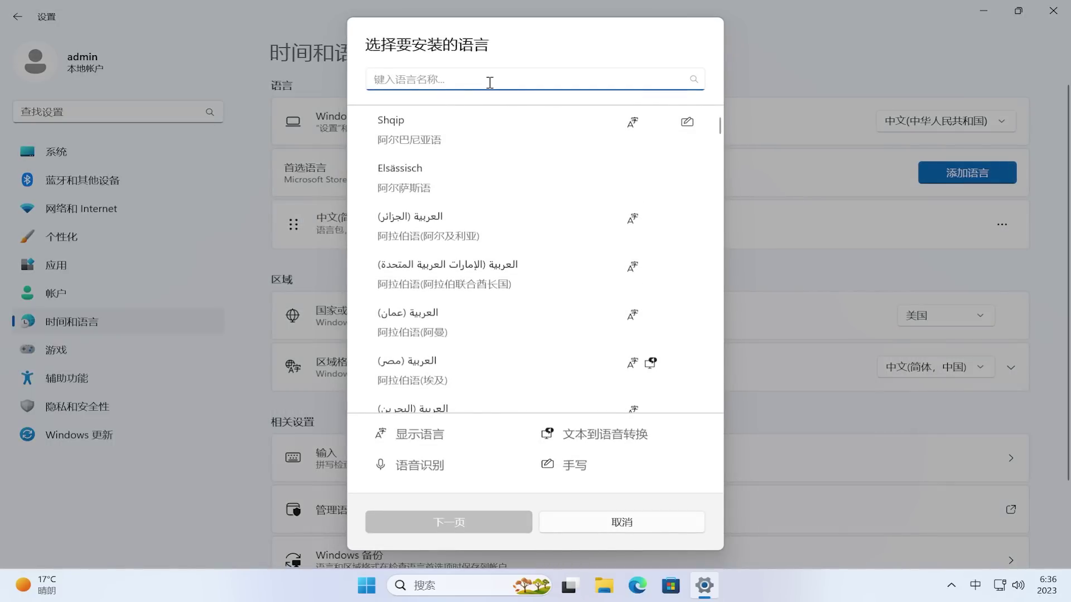
key("shift")
type("english")
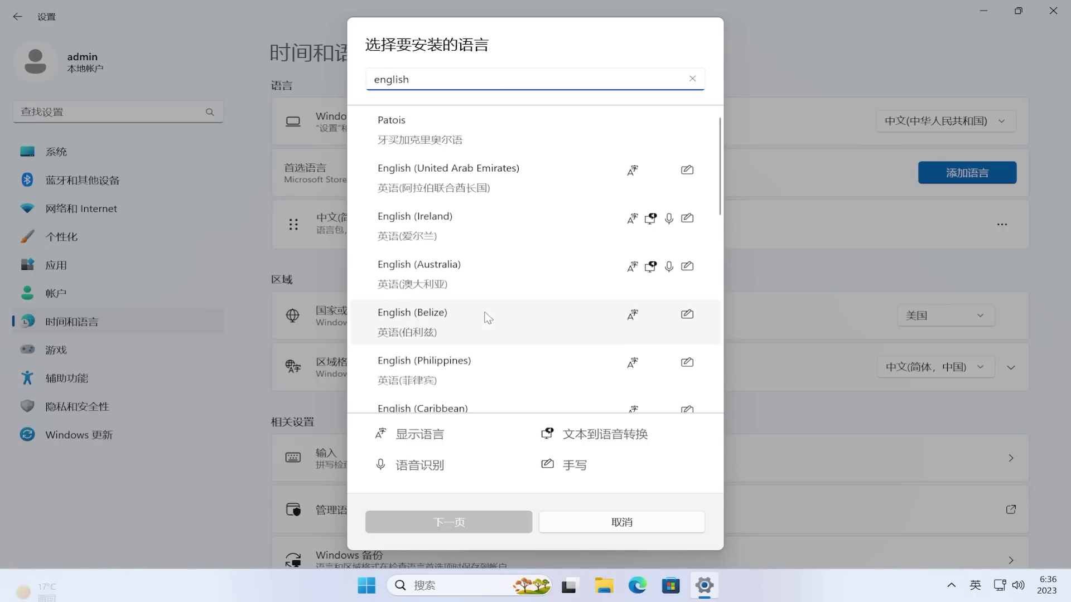
scroll(496, 322, "down", 5)
scroll(499, 323, "down", 2)
left_click(464, 248)
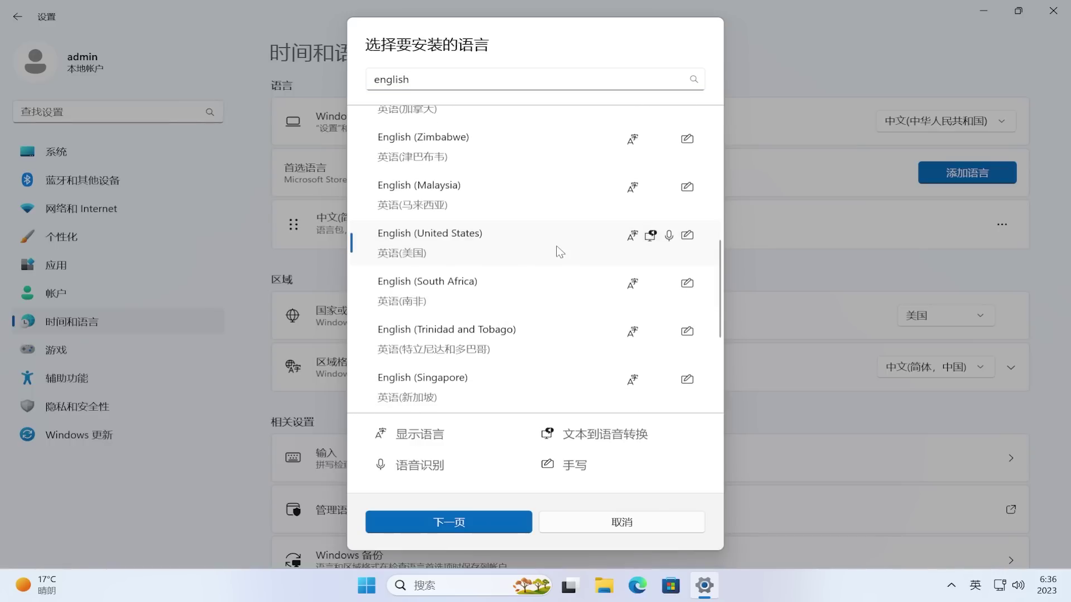
Install the English (United States) language features and set it as the Windows display language
left_click(449, 527)
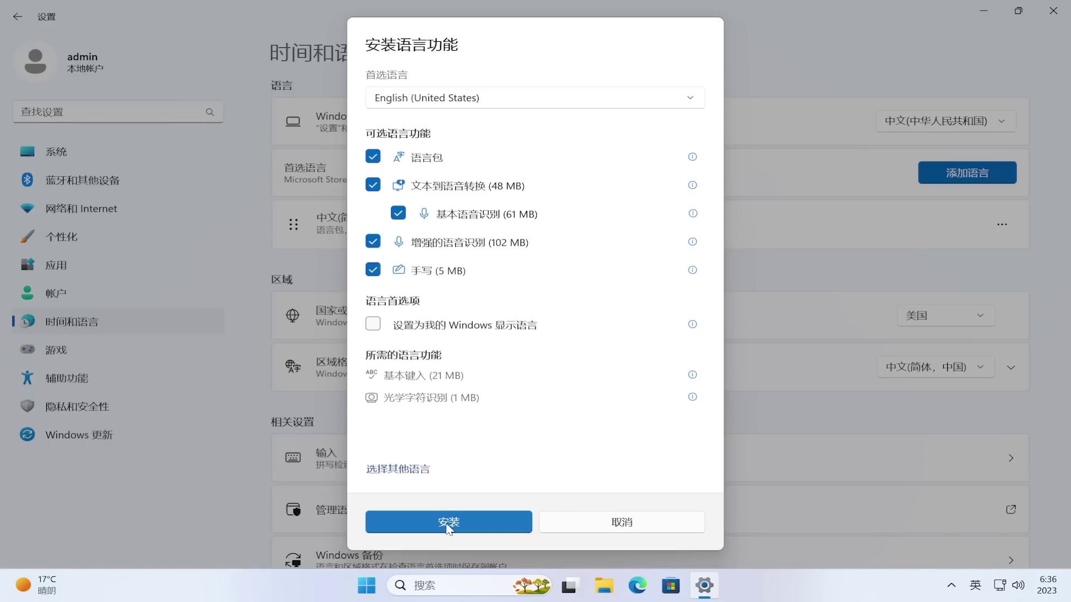
left_click(437, 329)
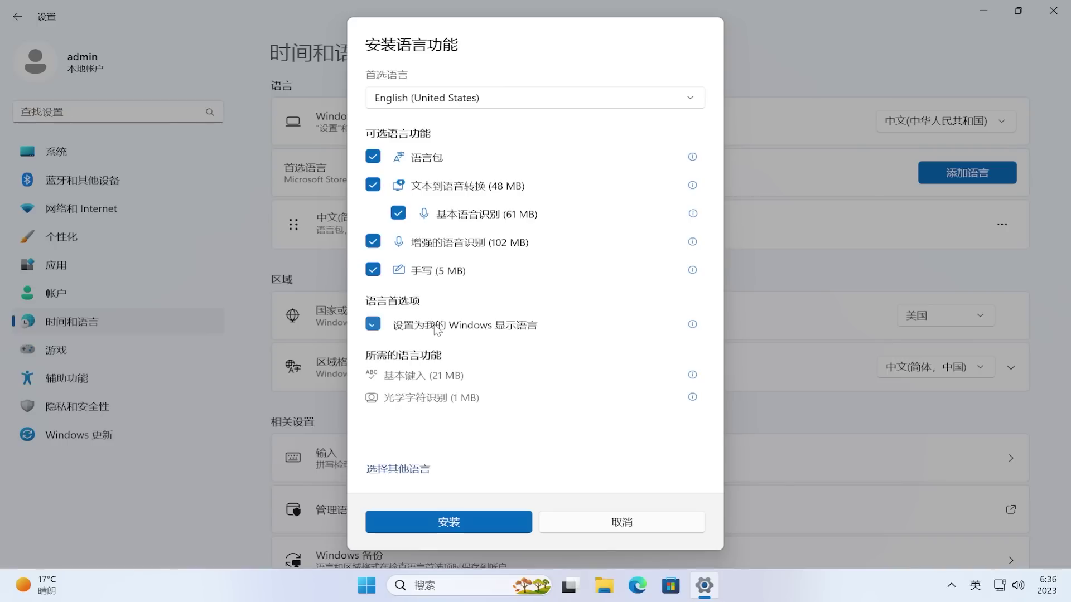
left_click(449, 522)
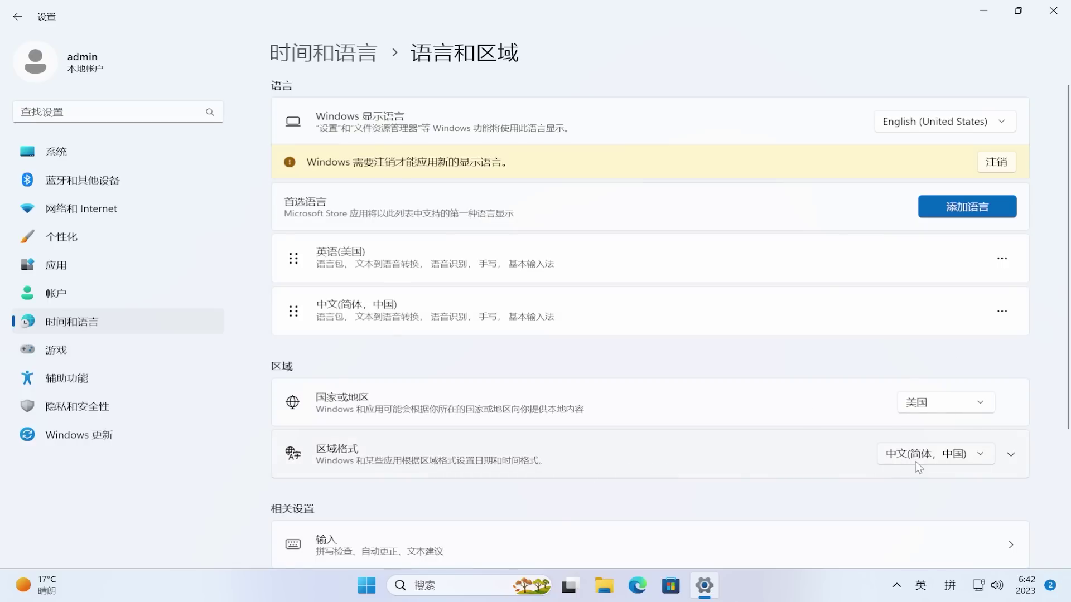
Change the system locale for non-Unicode programs to 英语(美国) in the administrative language settings and restart Windows immediately
scroll(915, 461, "down", 3)
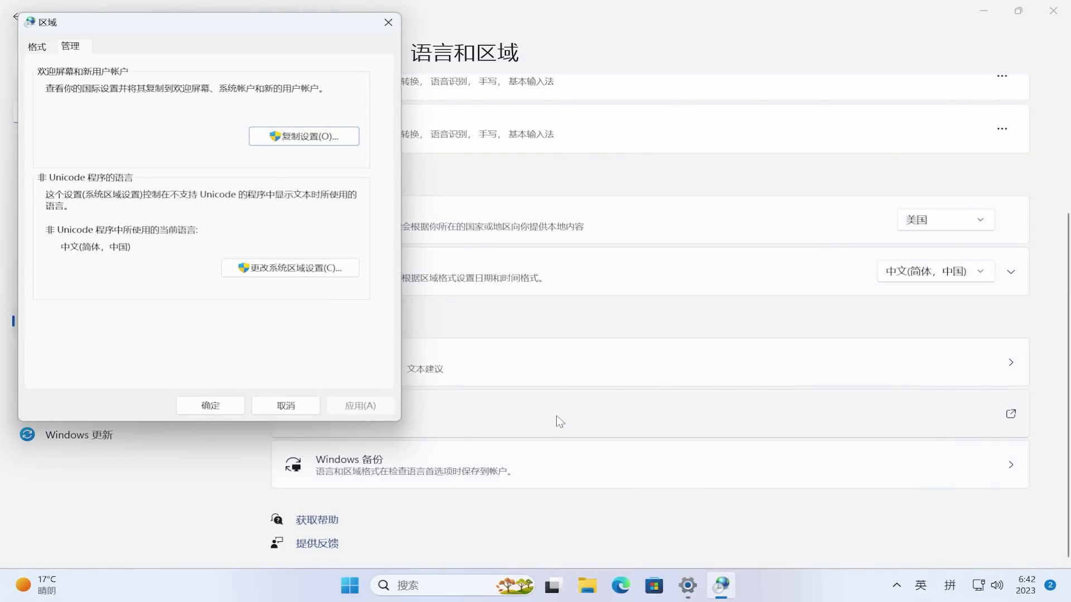
left_click(264, 271)
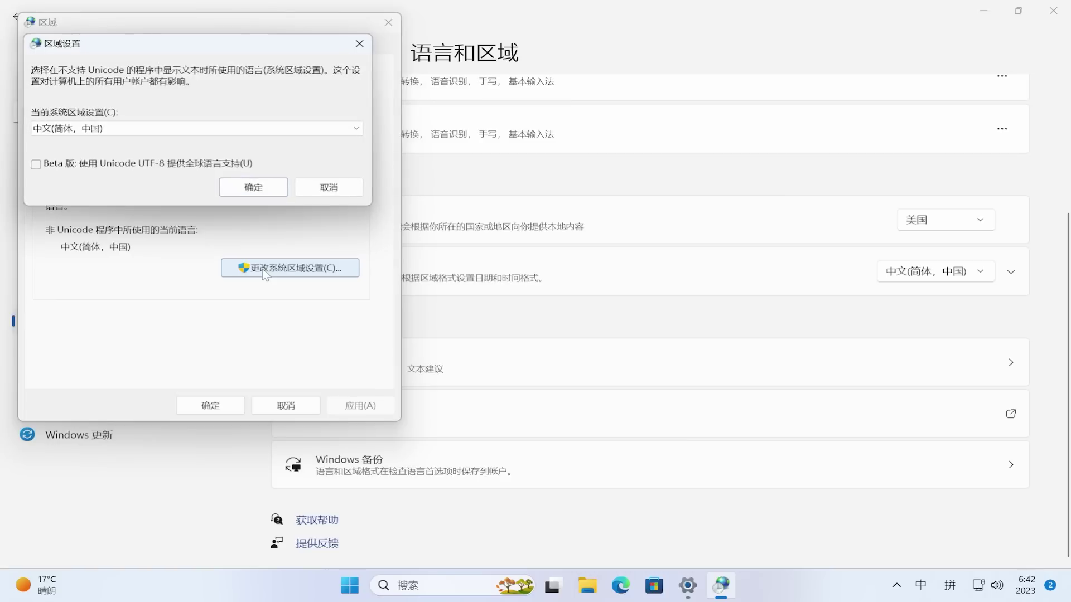
left_click(290, 130)
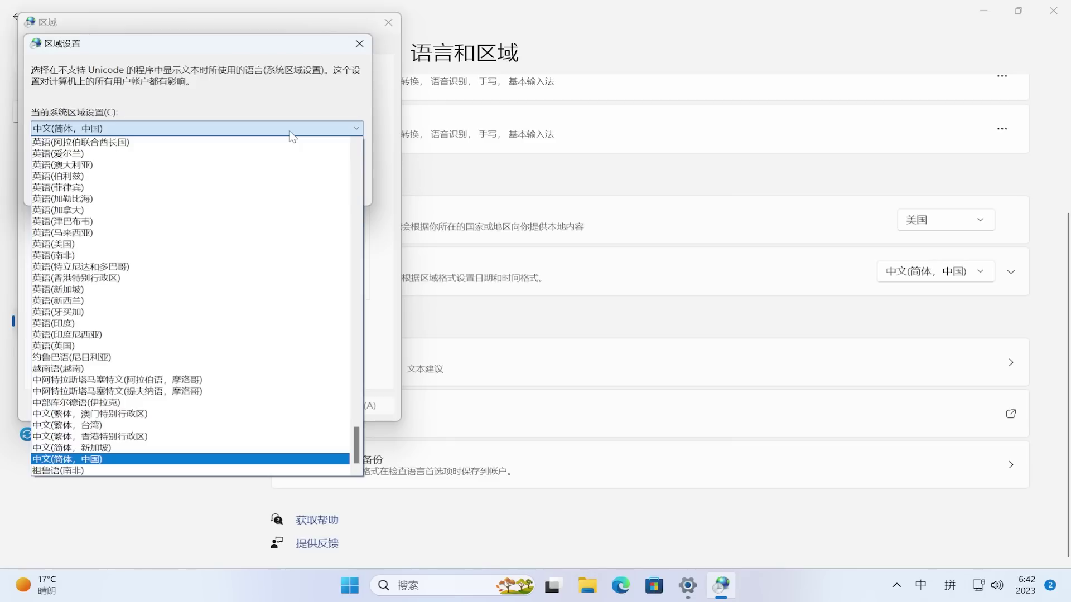
left_click(148, 245)
left_click(228, 186)
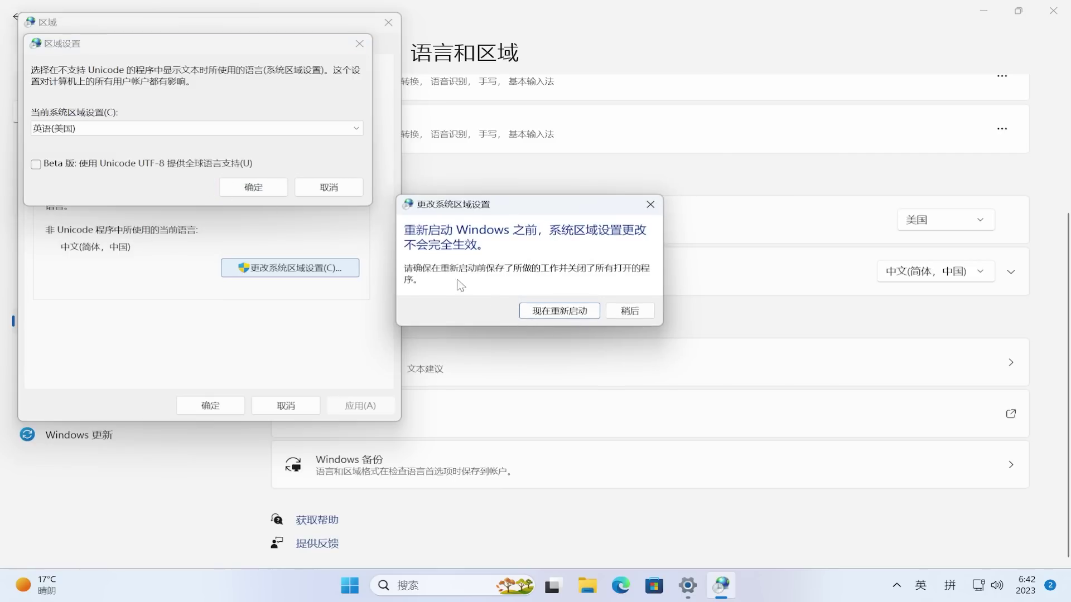
left_click(547, 313)
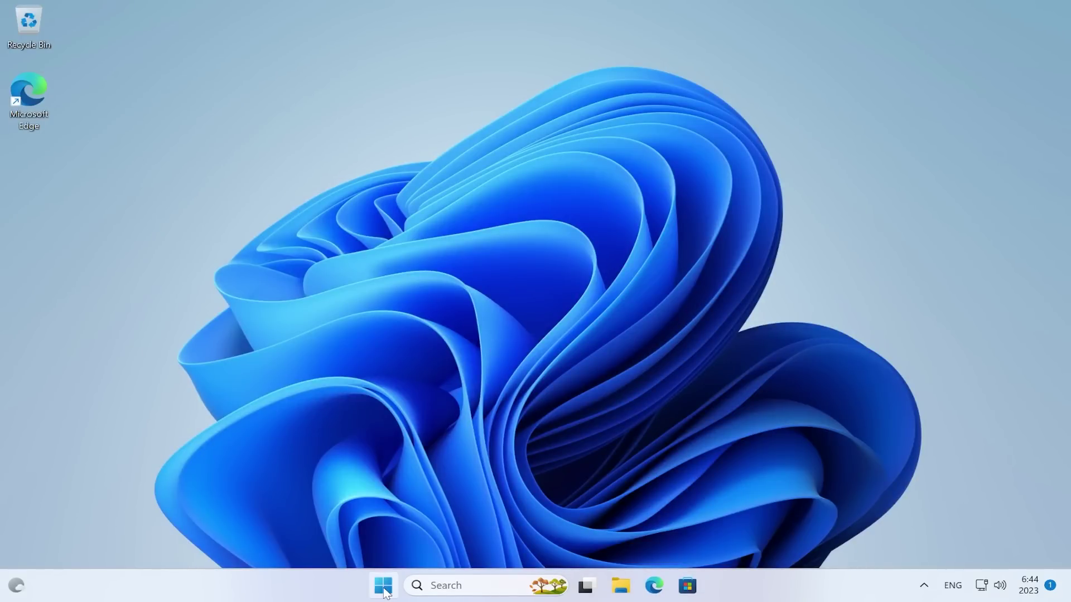
In the Windows Update settings, turn on getting the latest updates as soon as they're available and check for updates
left_click(385, 581)
left_click(711, 180)
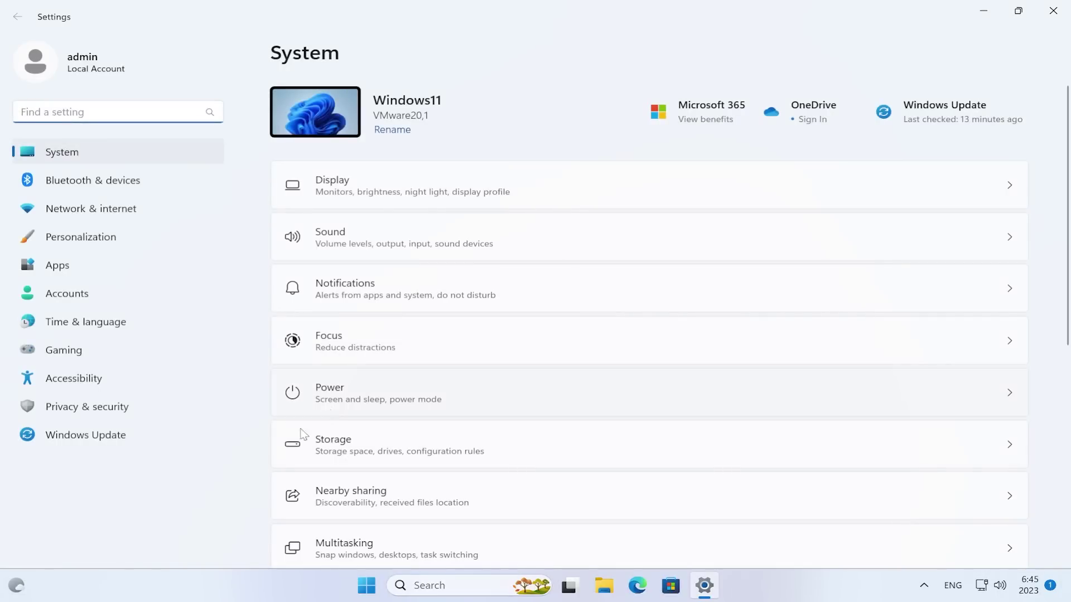
left_click(133, 437)
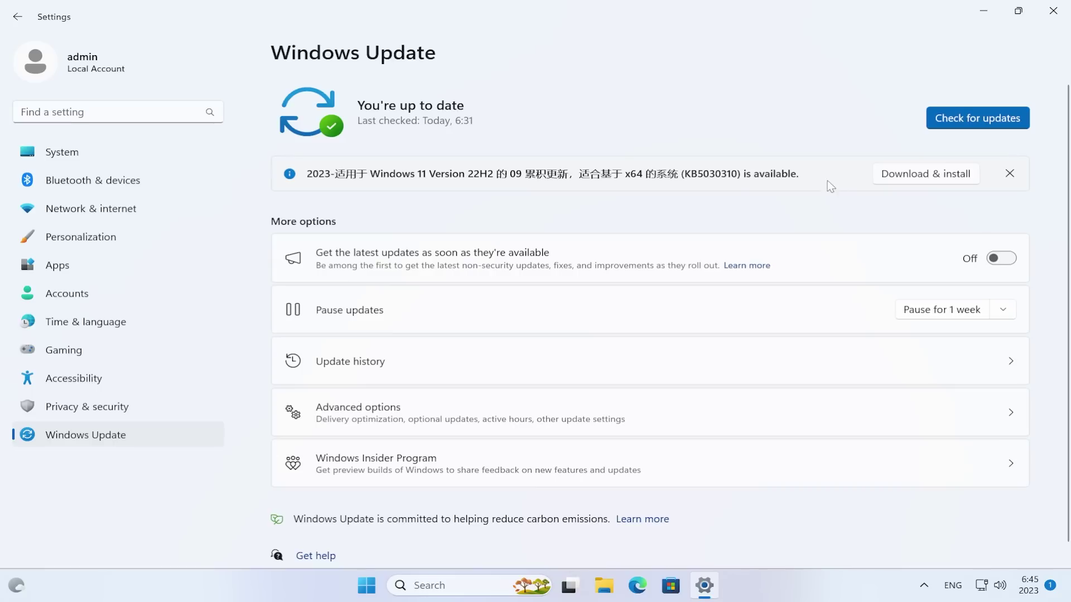
left_click(1001, 259)
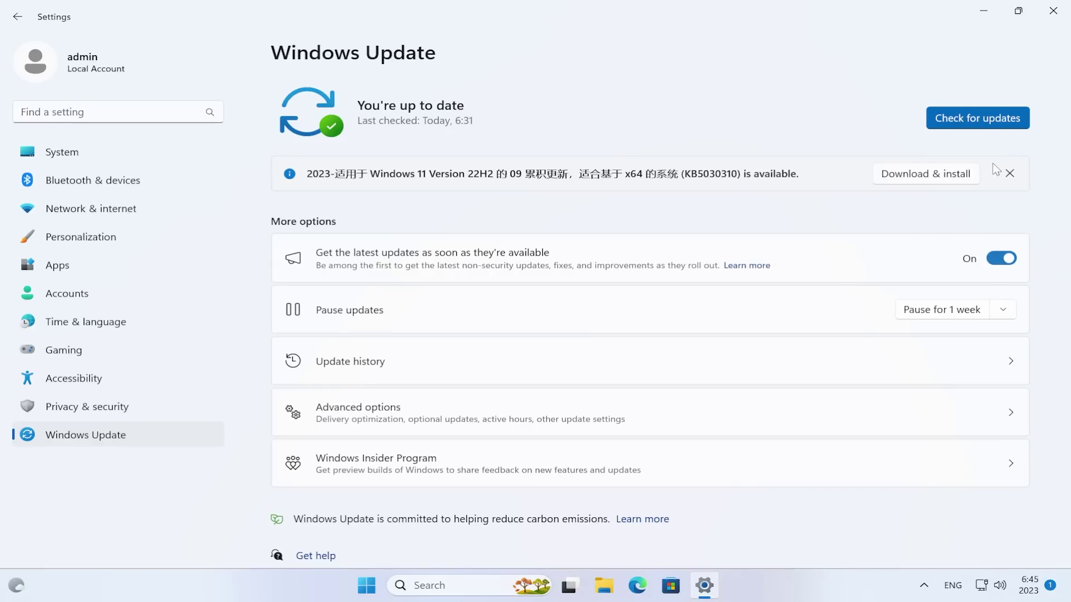
left_click(995, 124)
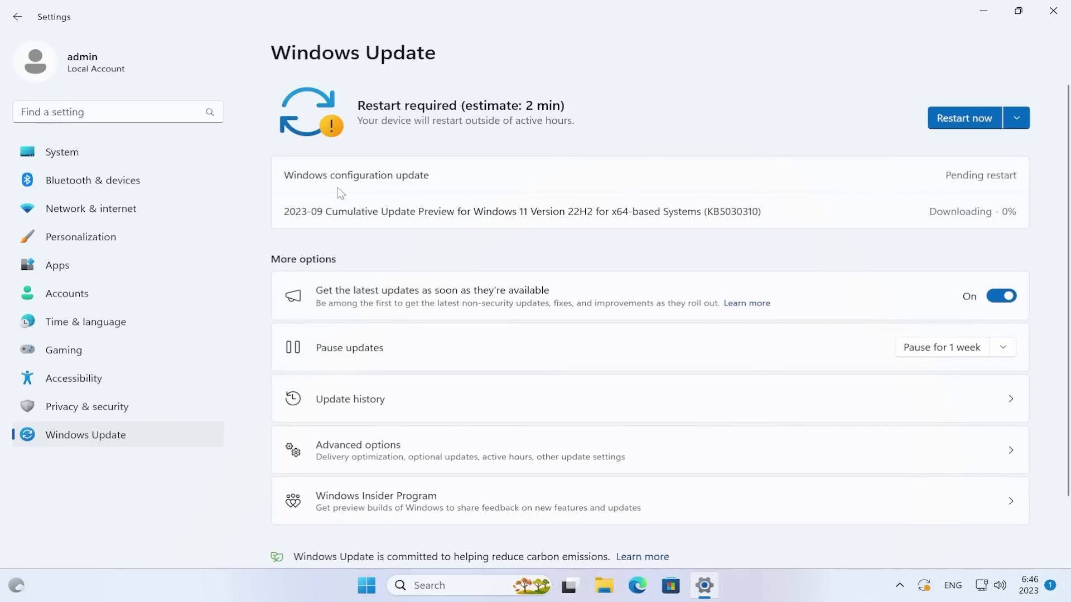
left_click_drag(288, 177, 449, 174)
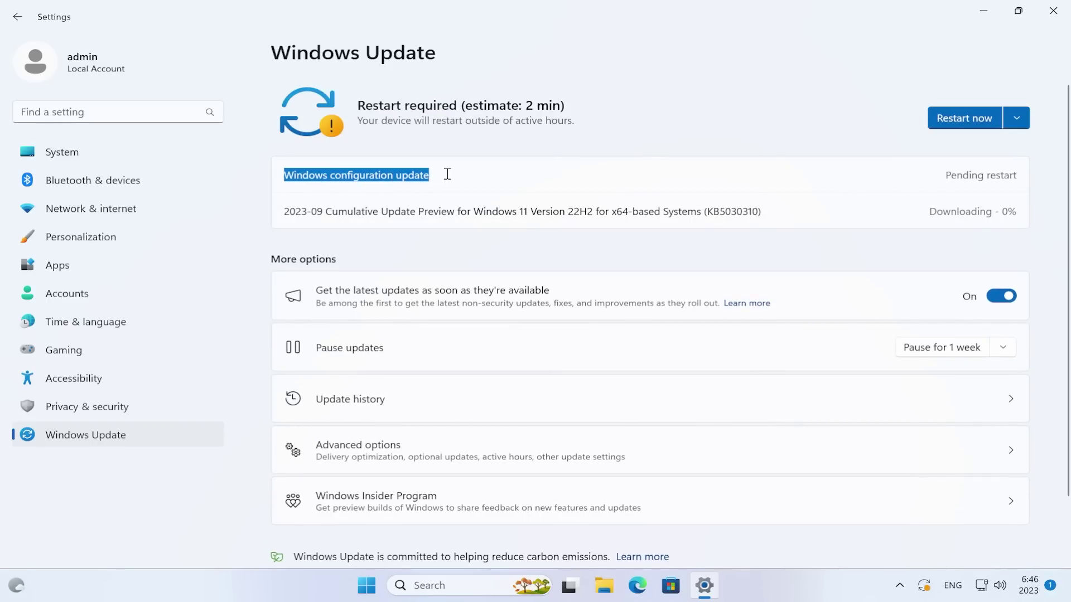
left_click(606, 174)
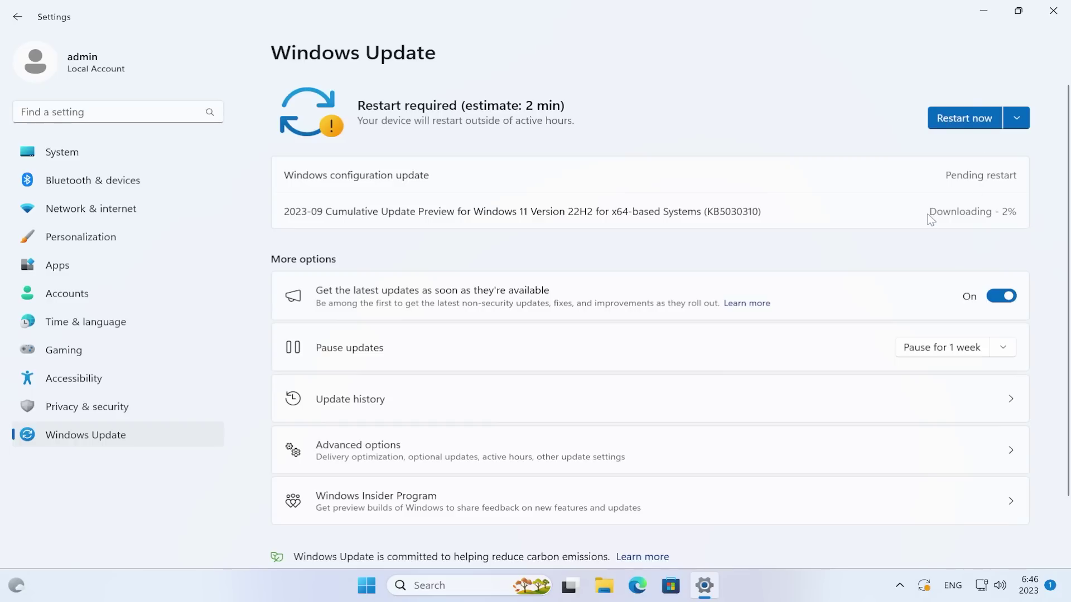
left_click_drag(286, 214, 453, 211)
left_click(497, 209)
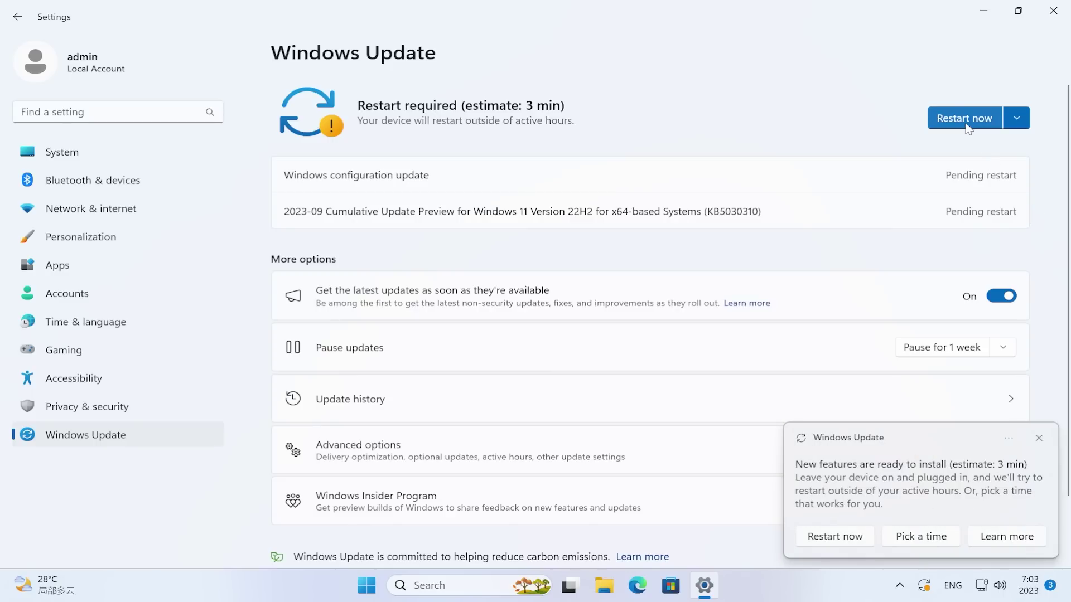
Restart the computer to finish installing the Windows configuration update and the KB5030310 cumulative update preview
left_click(968, 125)
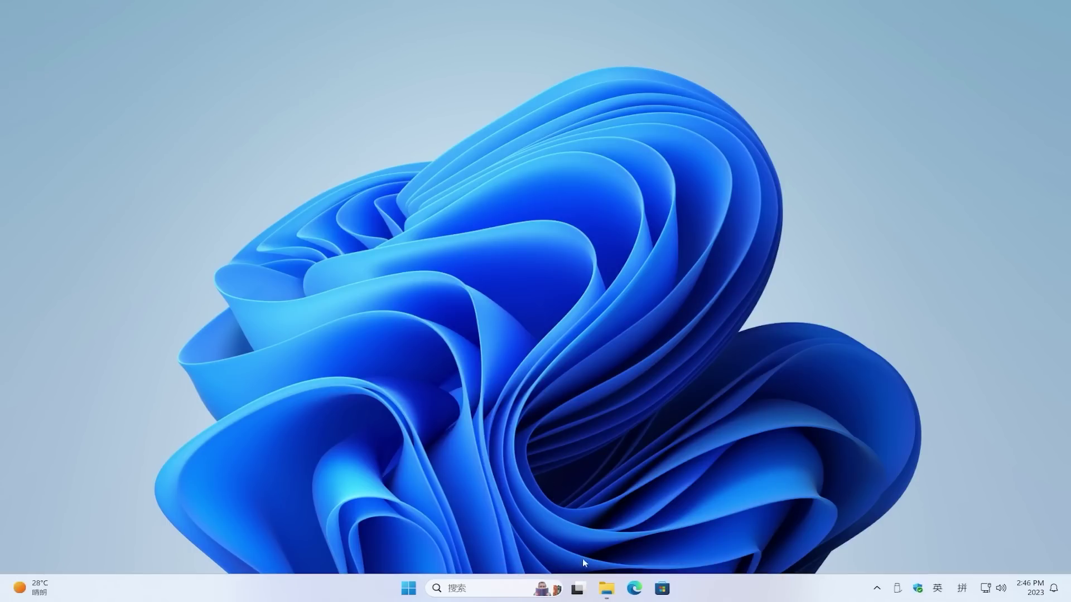
Open the ViVeTool-v0.3.3 folder in Downloads, copy its full folder path, and minimize the File Explorer window
left_click(606, 588)
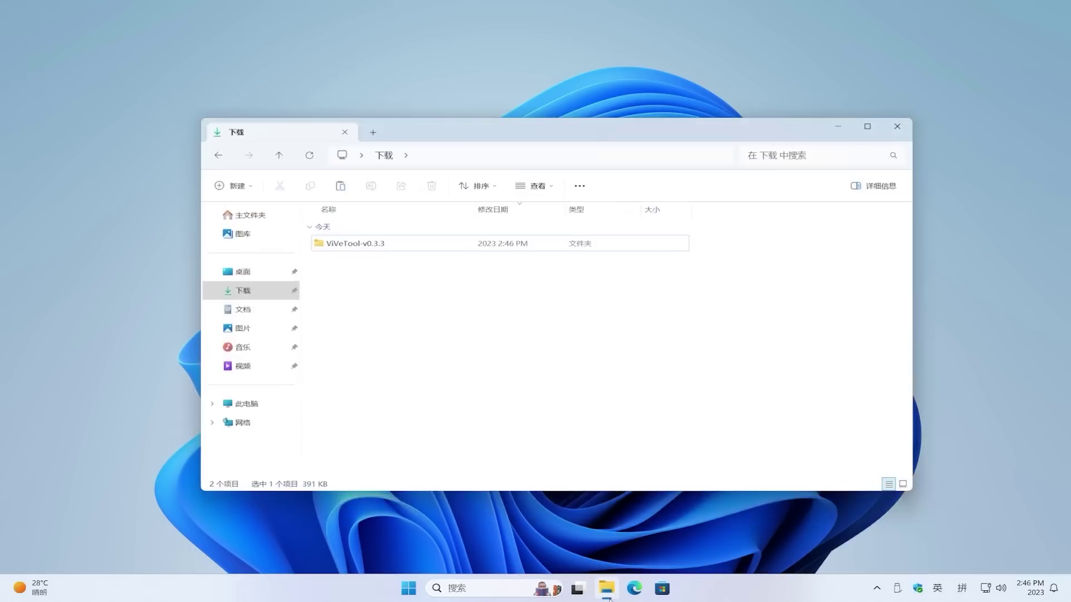
double_click(482, 245)
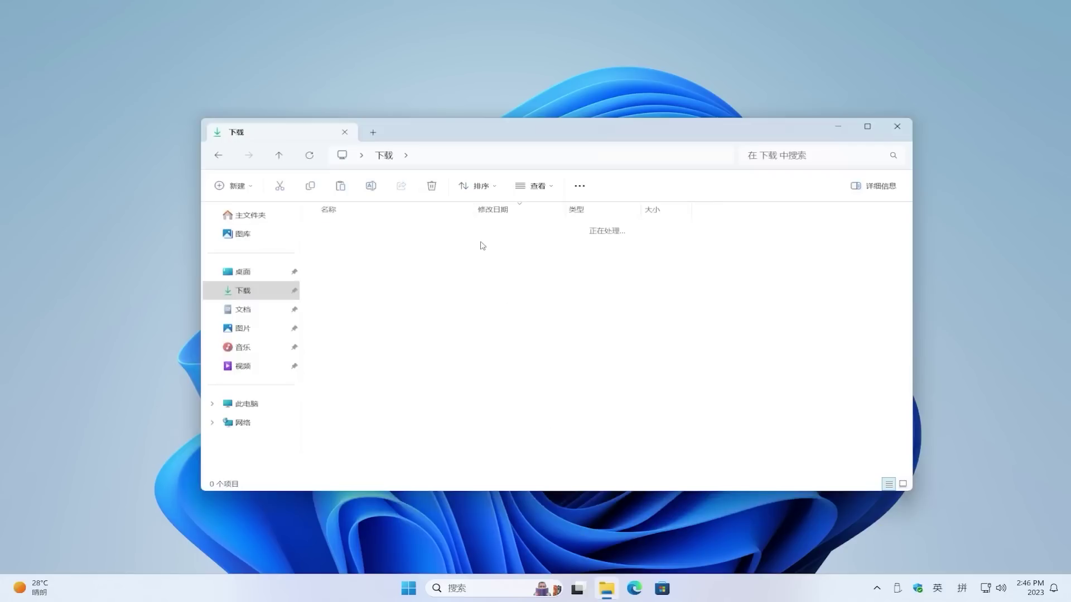
left_click(557, 155)
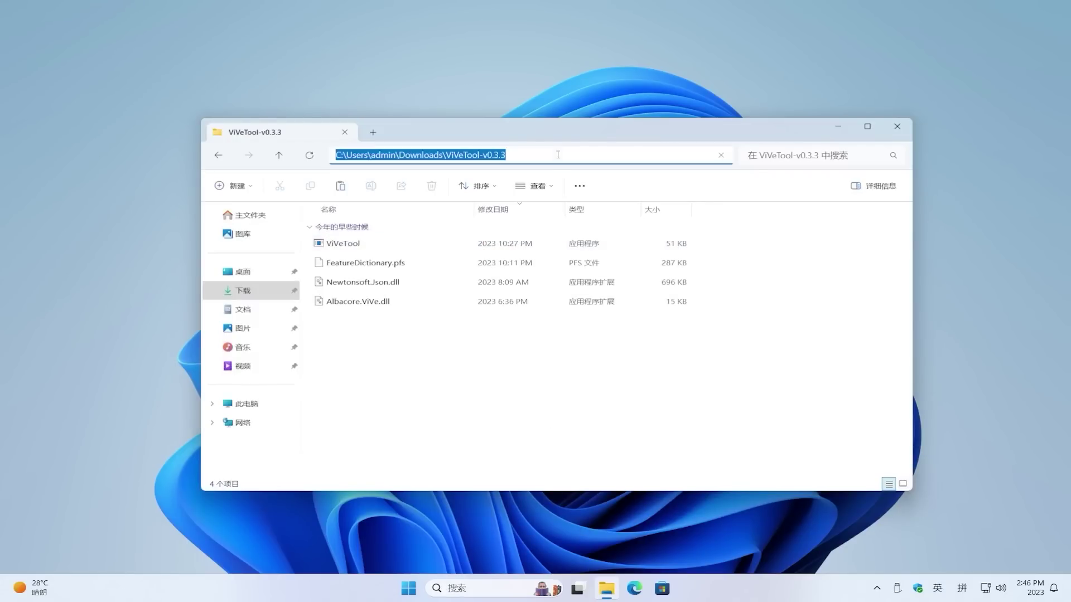
right_click(558, 158)
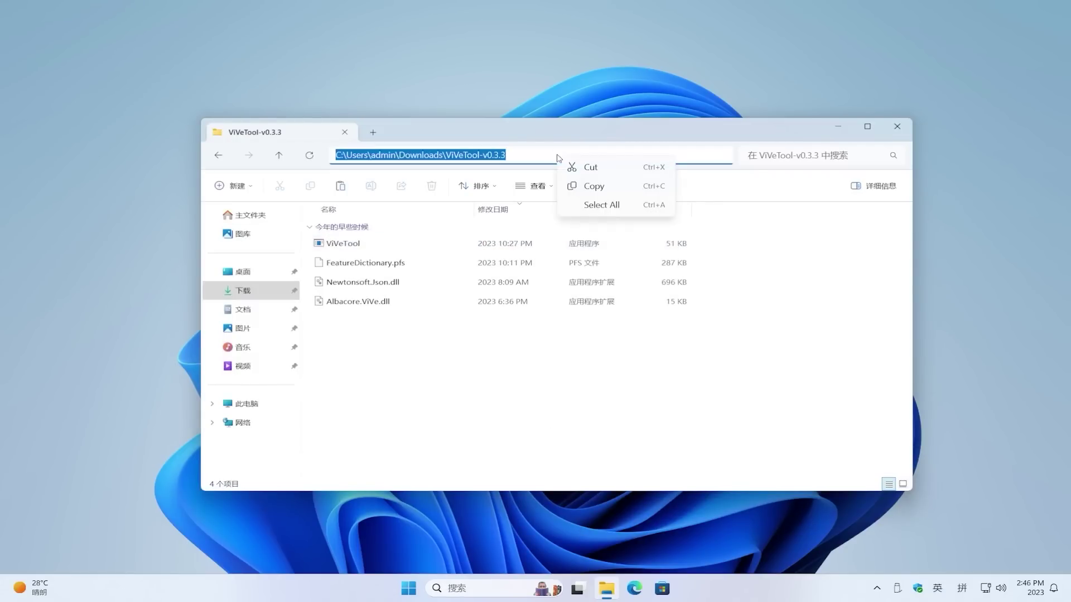
left_click(581, 188)
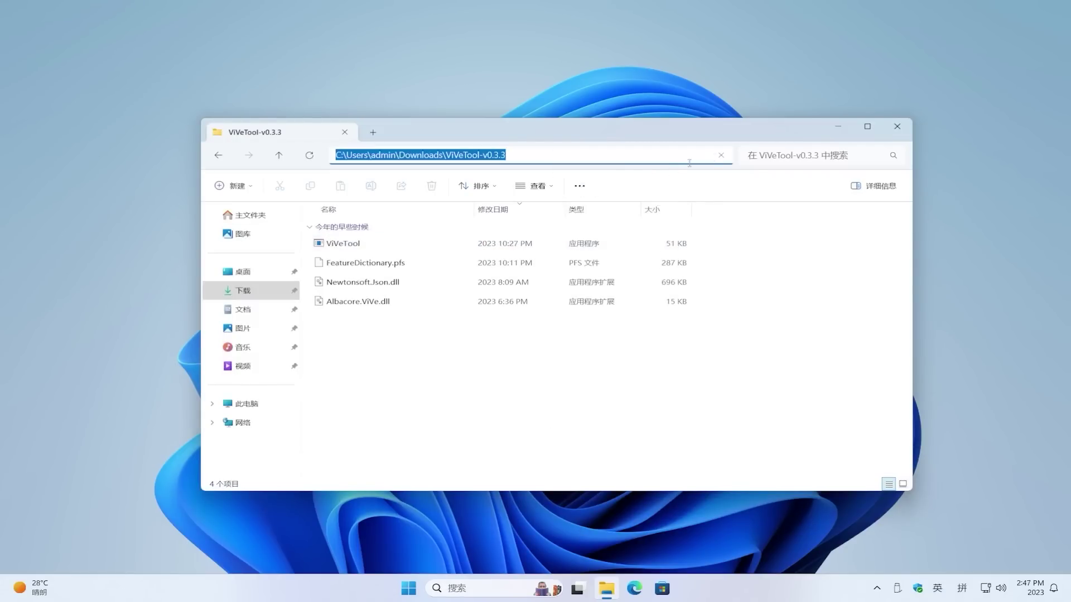
left_click(837, 127)
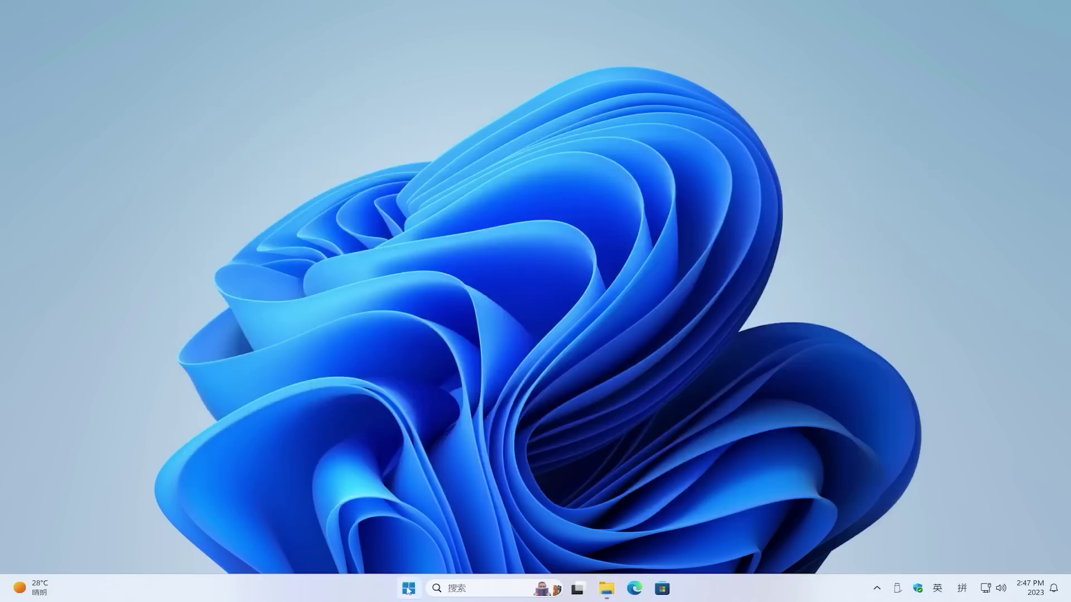
Search for cmd, run Command Prompt as administrator, and move its window to the middle of the desktop
left_click(408, 589)
type("cmd")
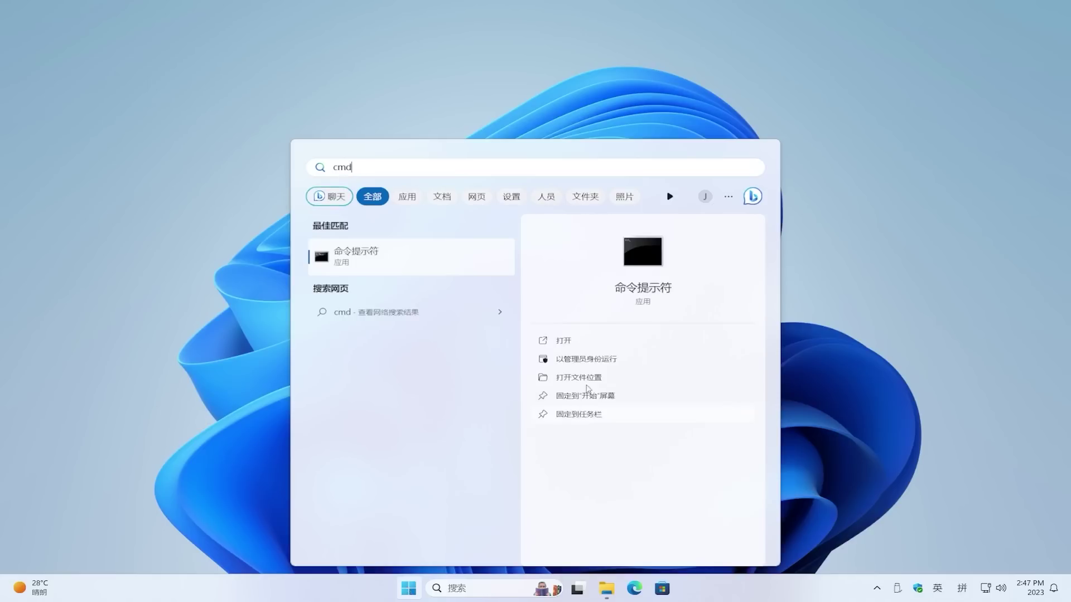
left_click(603, 360)
left_click(535, 380)
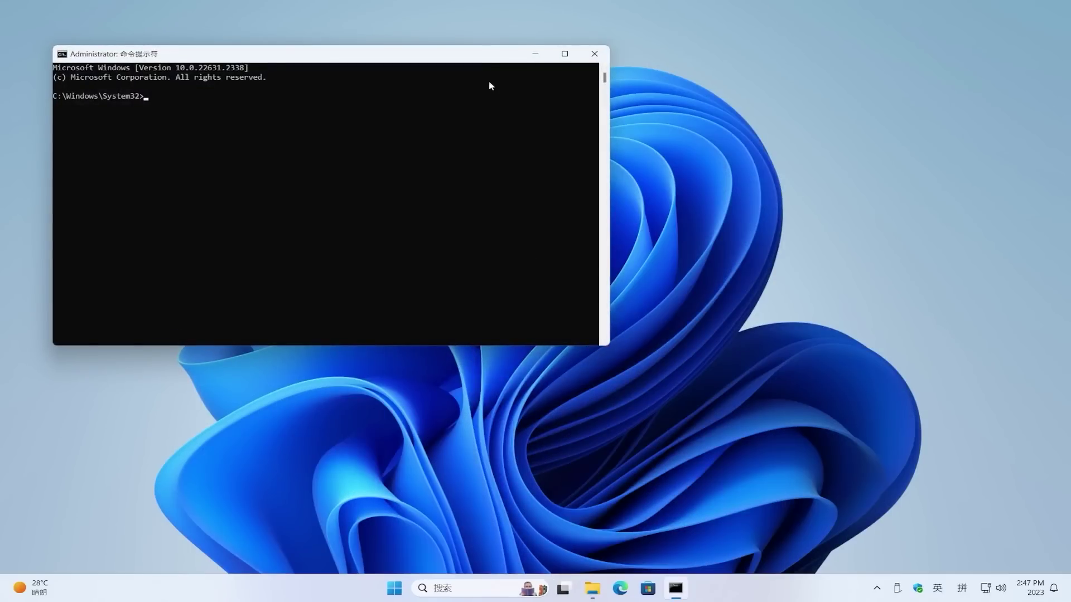
left_click_drag(476, 59, 643, 154)
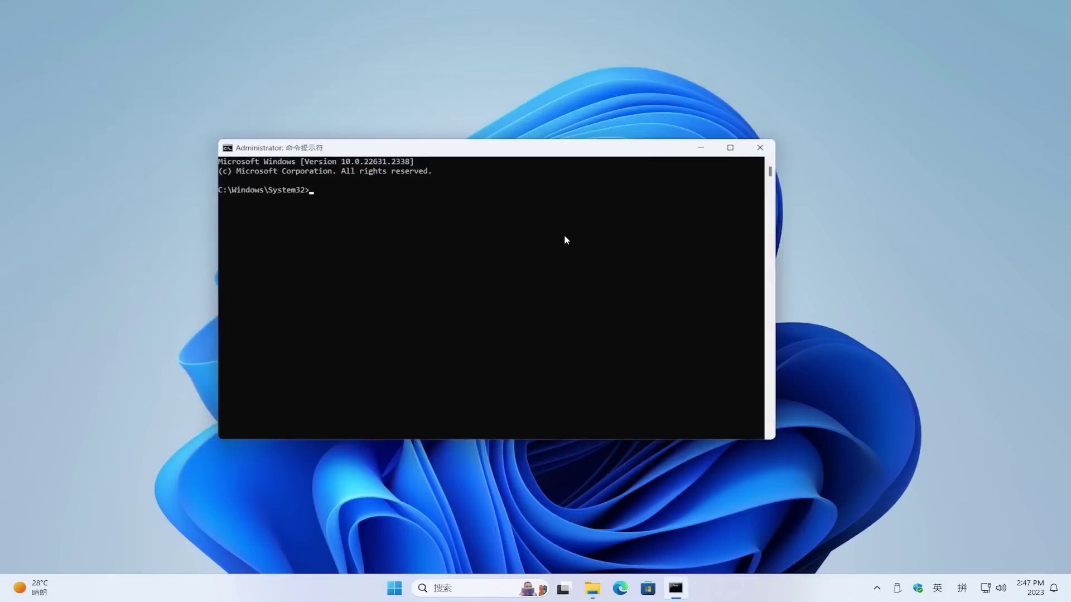
Change to the copied ViVeTool-v0.3.3 folder path and run vivetool /enable /id:44774629,44850061,44776738,42105254,41655236
type("cd")
key("ctrl+v")
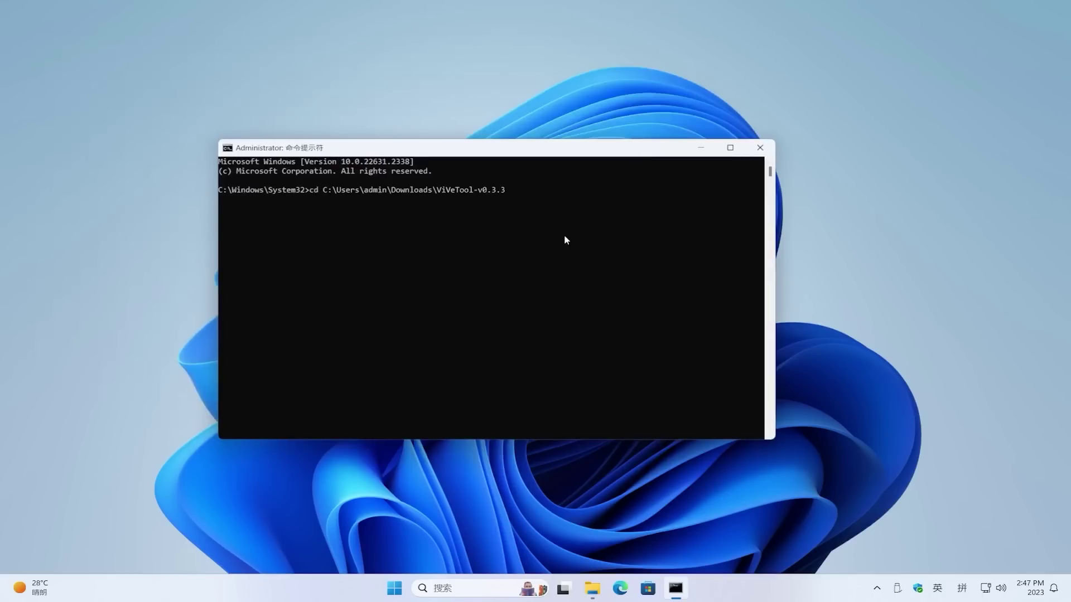
key("Return")
key("ctrl+v")
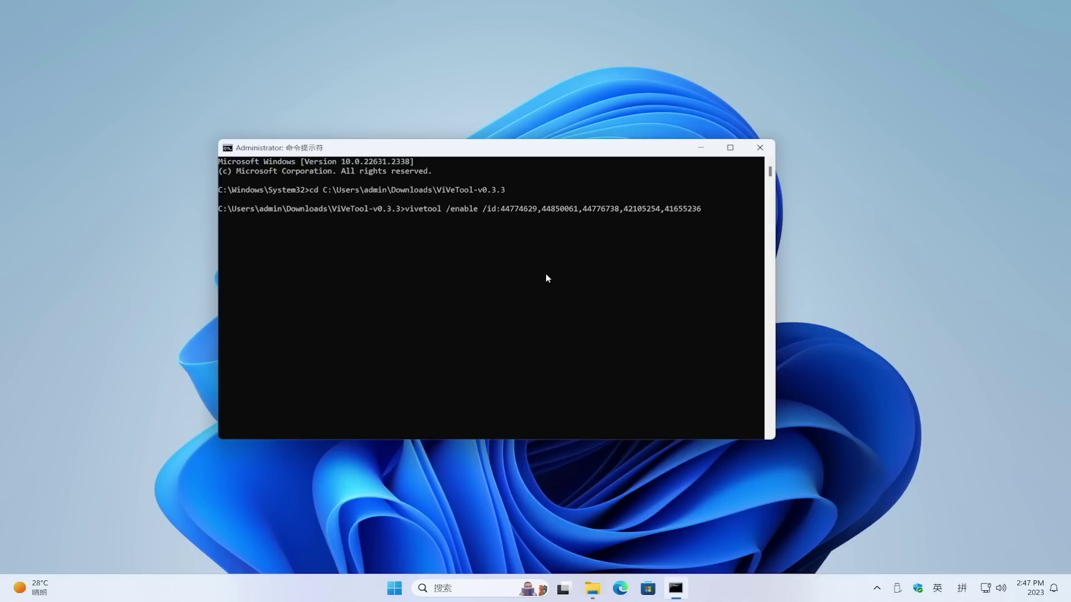
key("Return")
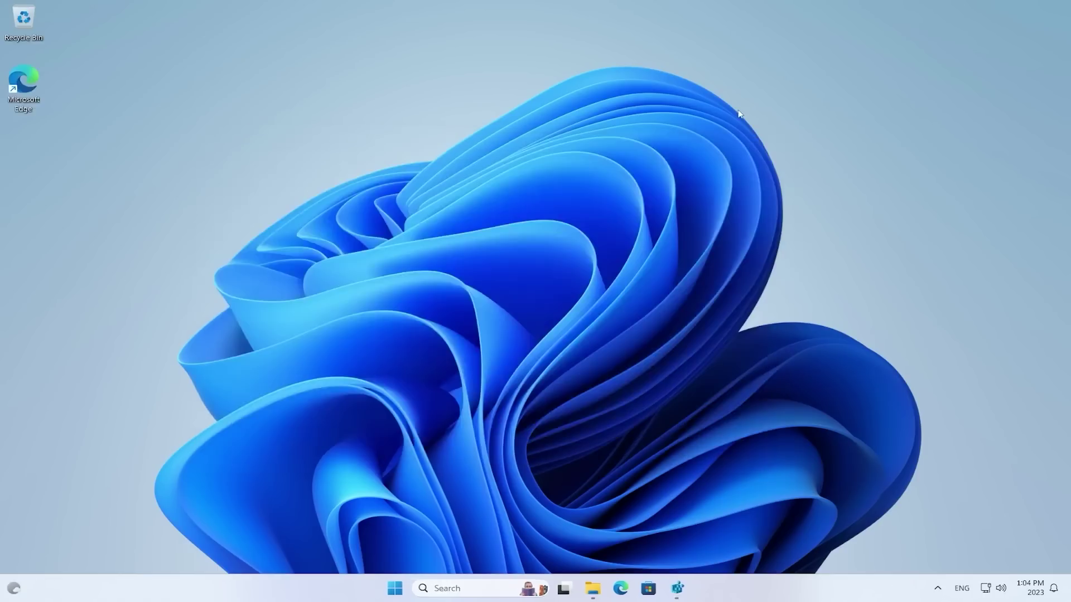
Restart the computer to apply the features enabled with ViVeTool
left_click(394, 588)
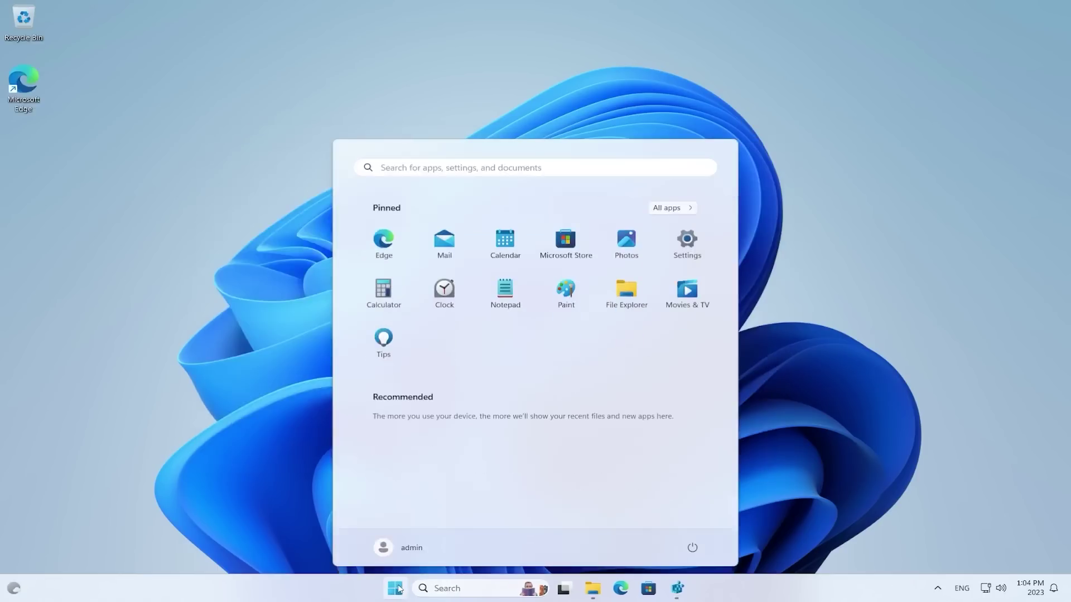
left_click(692, 548)
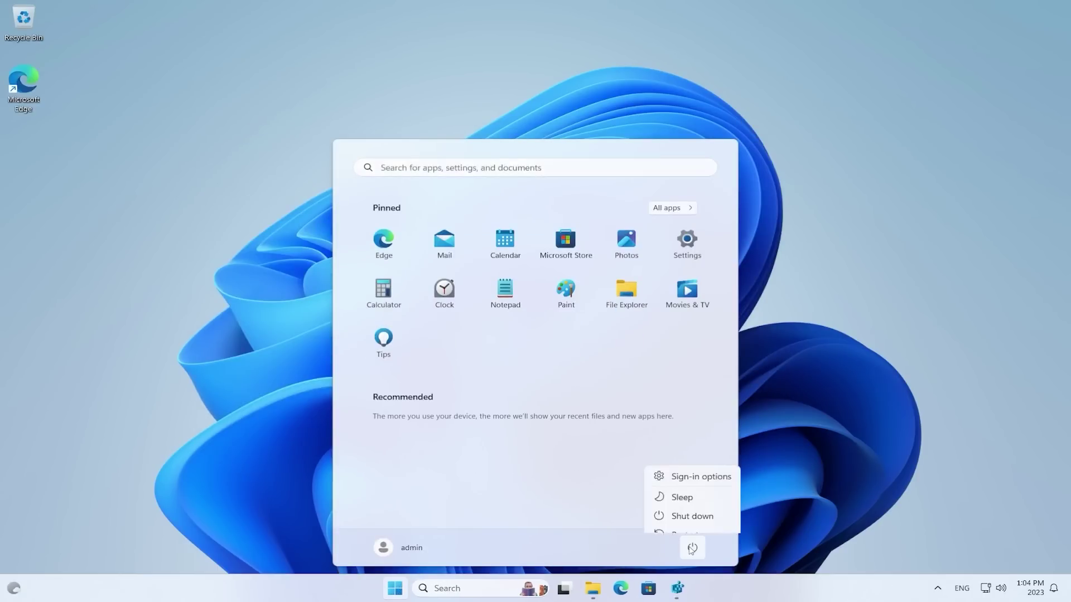
left_click(690, 524)
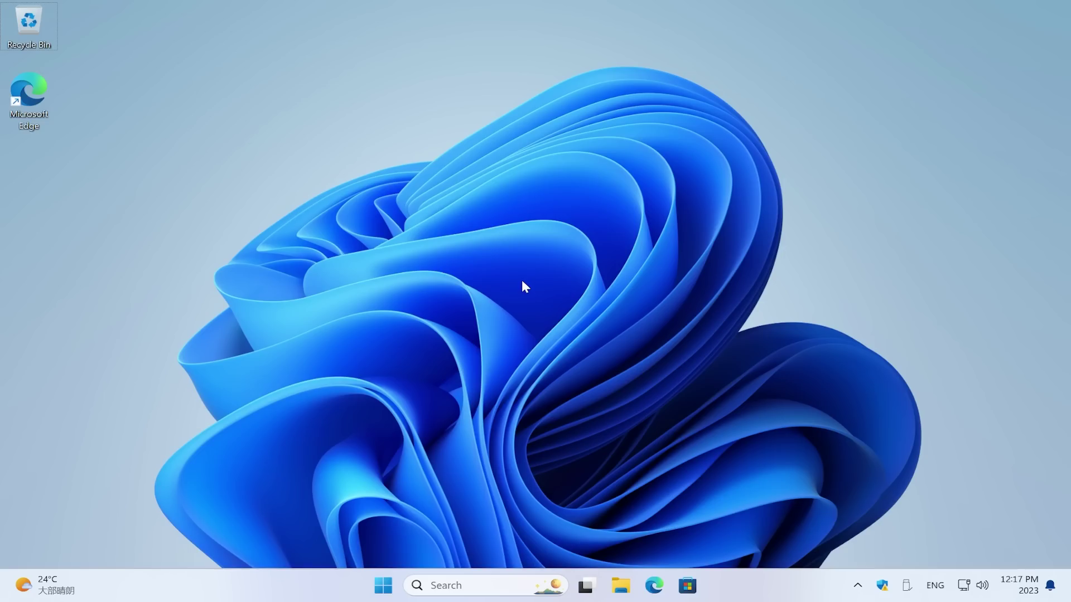
Run regedit and allow Registry Editor to make changes to the device
key("super+r")
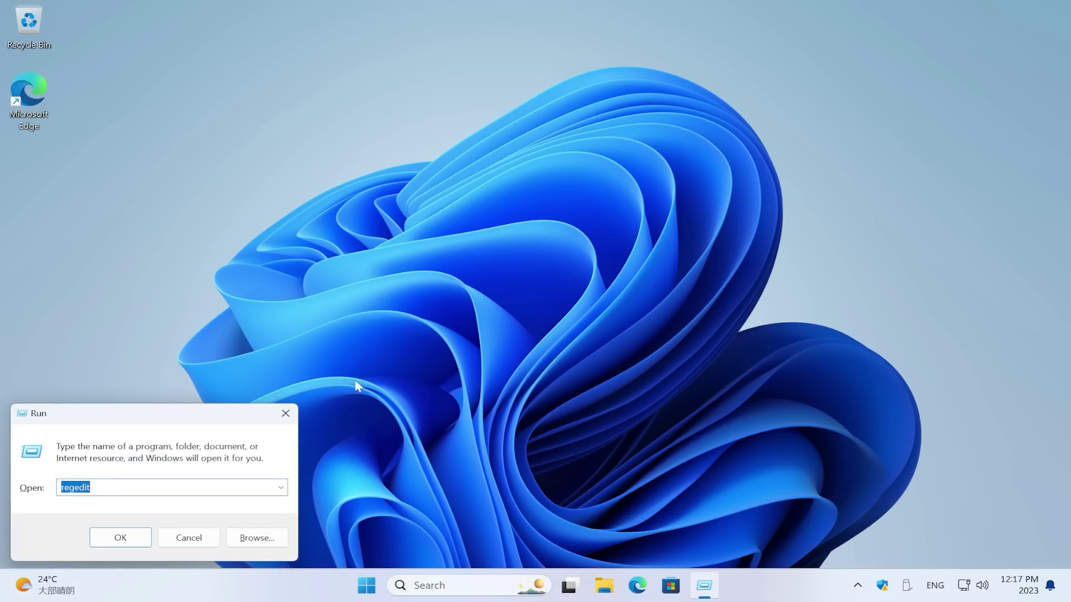
left_click_drag(257, 422, 616, 228)
left_click(498, 344)
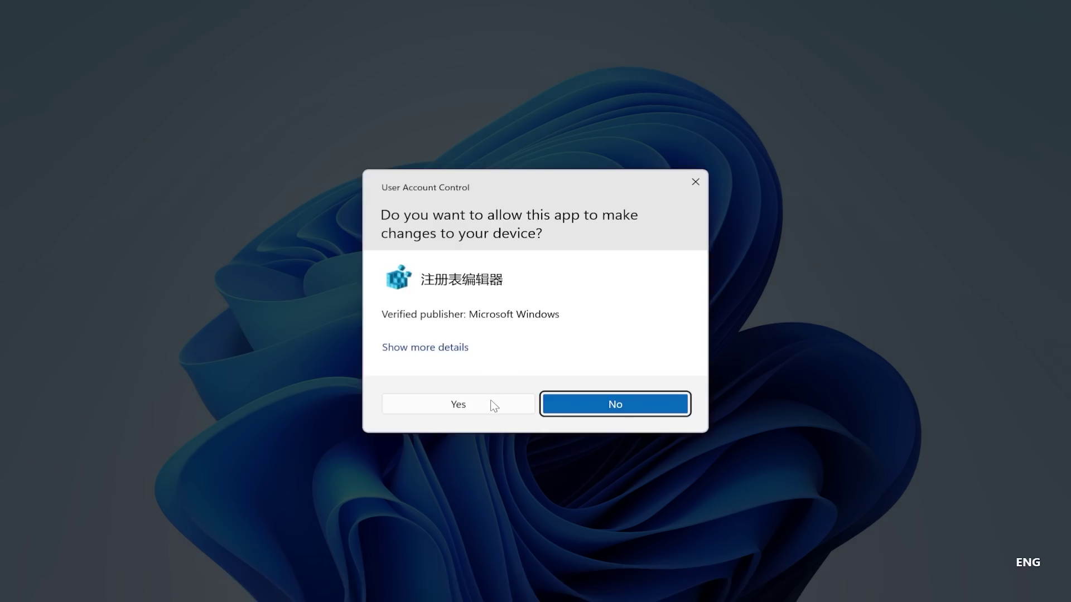
left_click(493, 405)
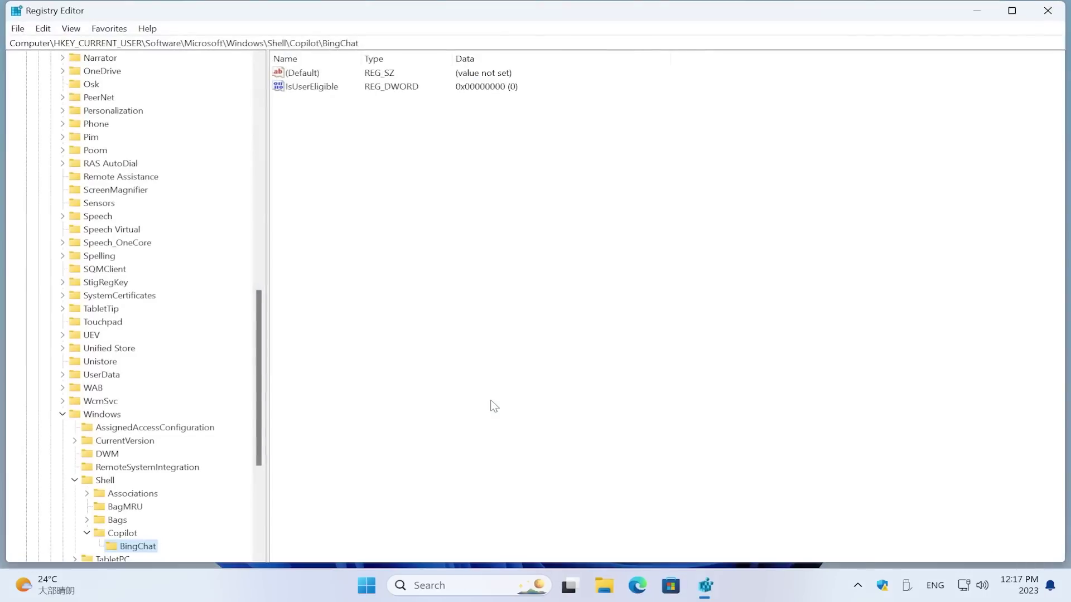
Go through the registry tree to the key HKEY_CURRENT_USER\Software\Microsoft\Windows\Shell\Copilot\BingChat
left_click(394, 41)
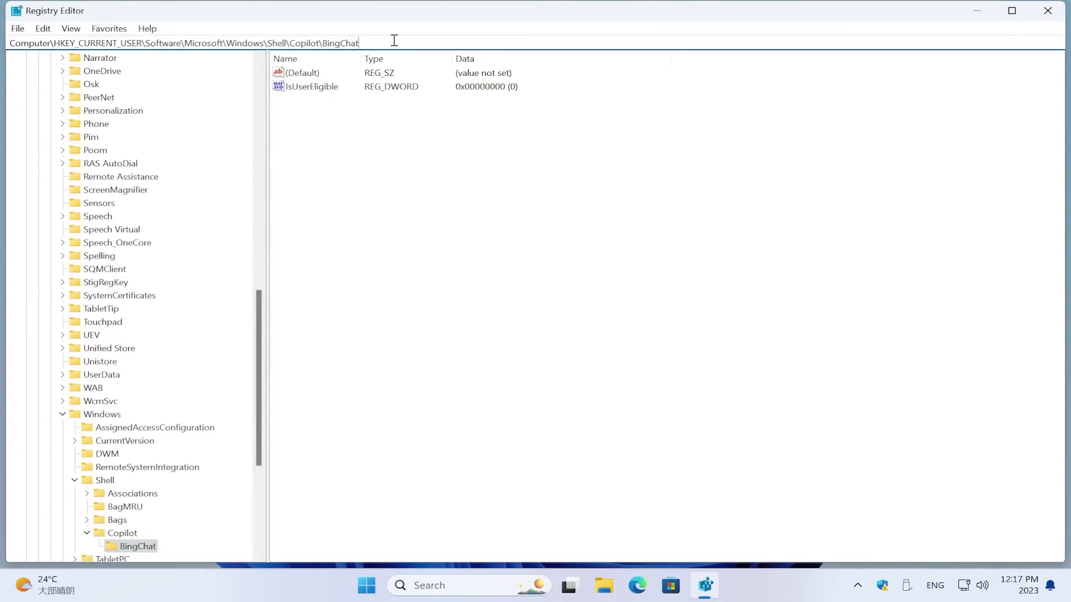
left_click_drag(257, 293, 258, 49)
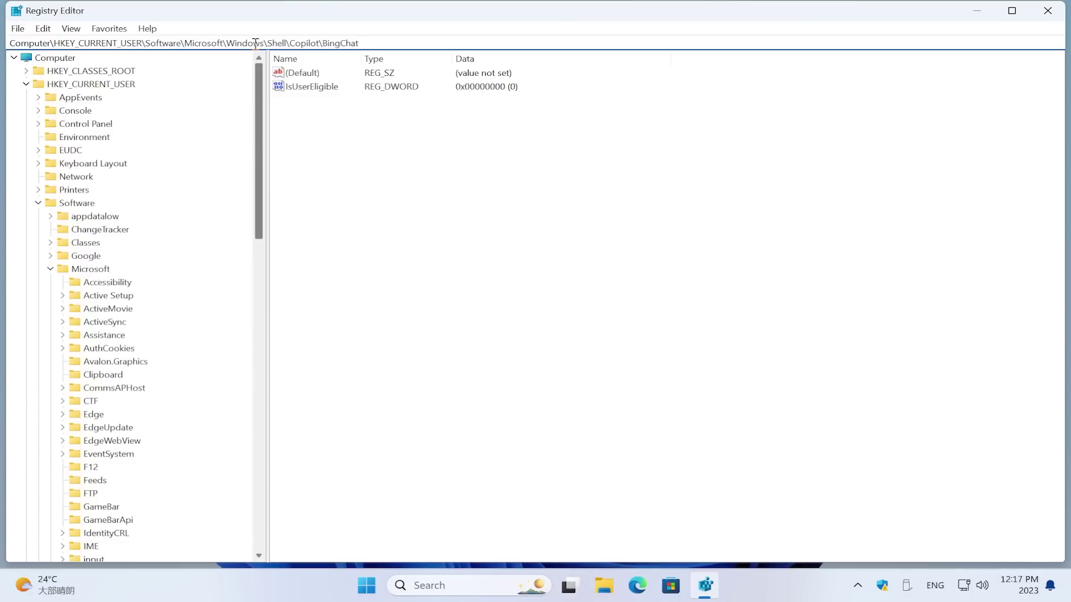
left_click(128, 85)
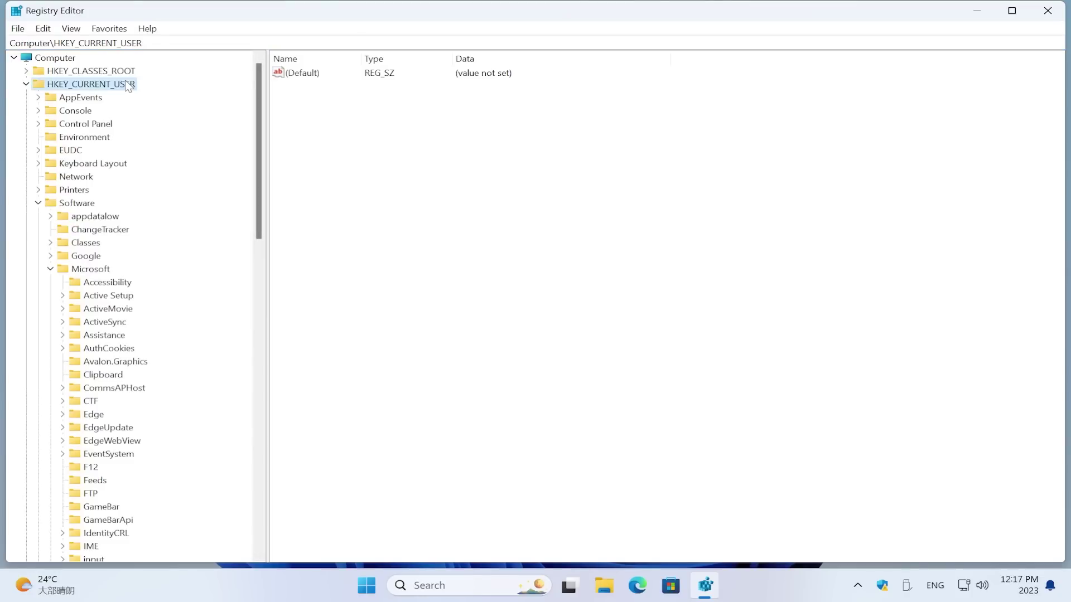
left_click(88, 204)
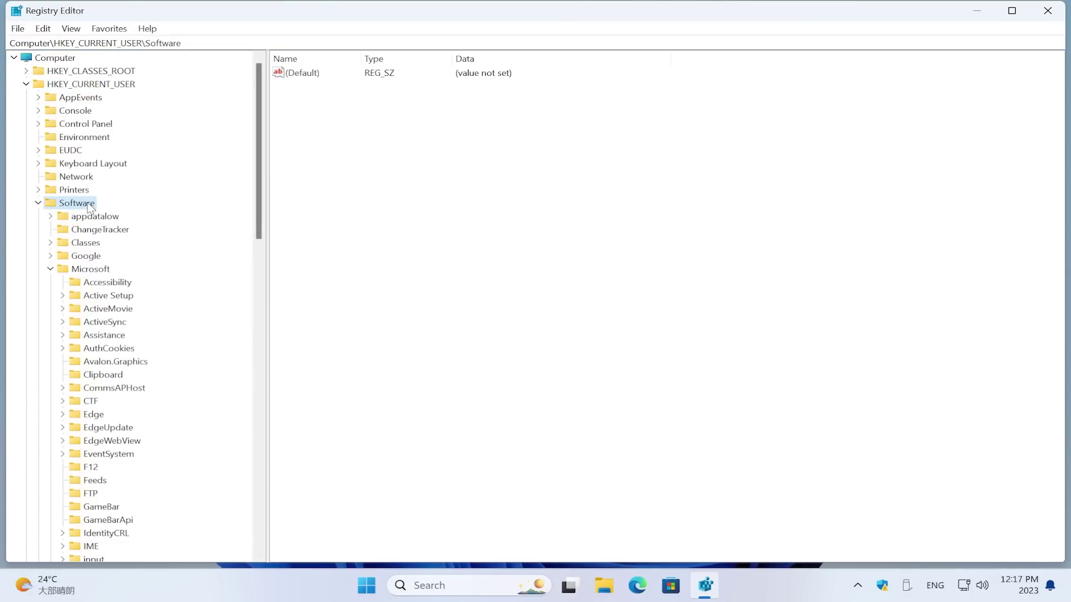
left_click(95, 270)
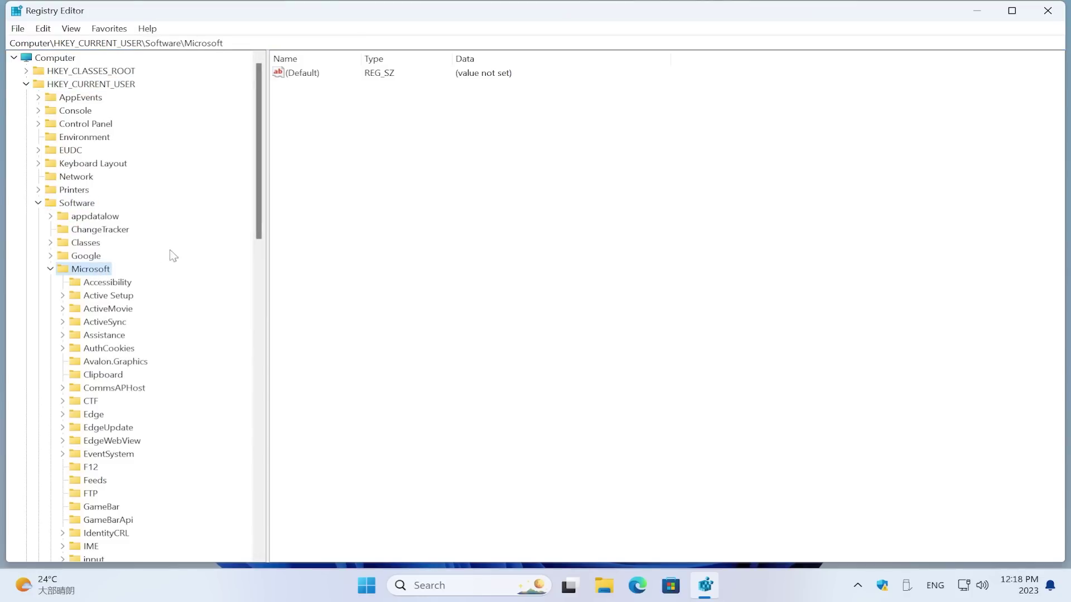
left_click_drag(260, 240, 258, 474)
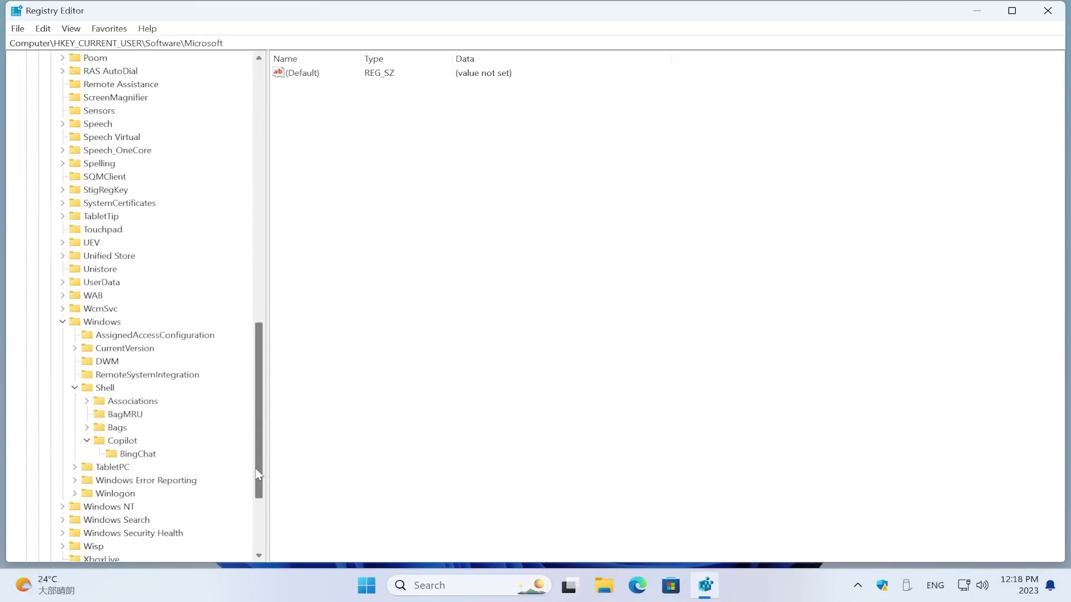
left_click(100, 324)
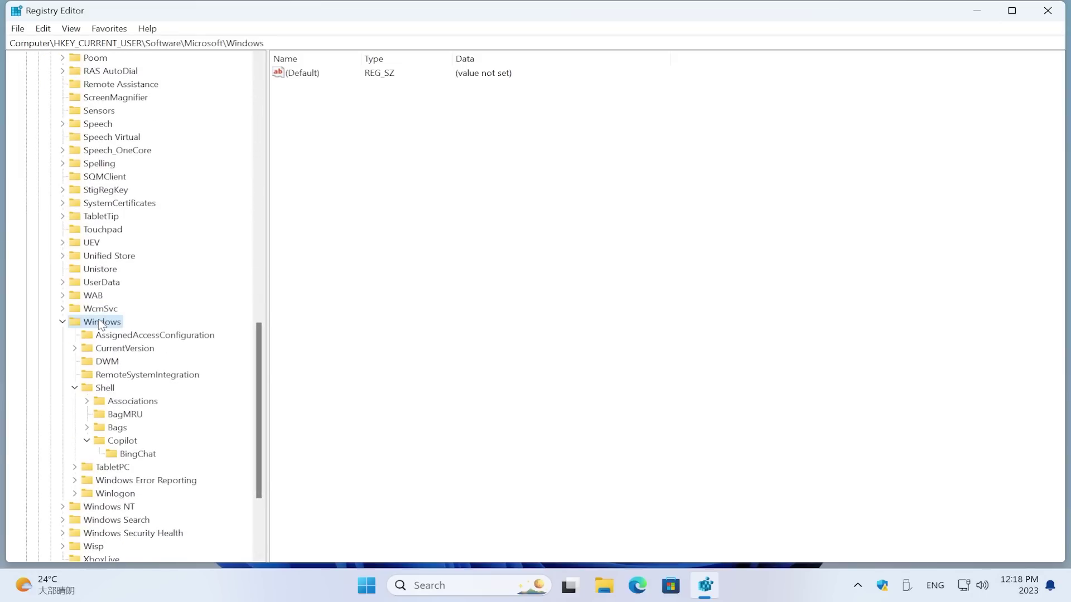
left_click(108, 388)
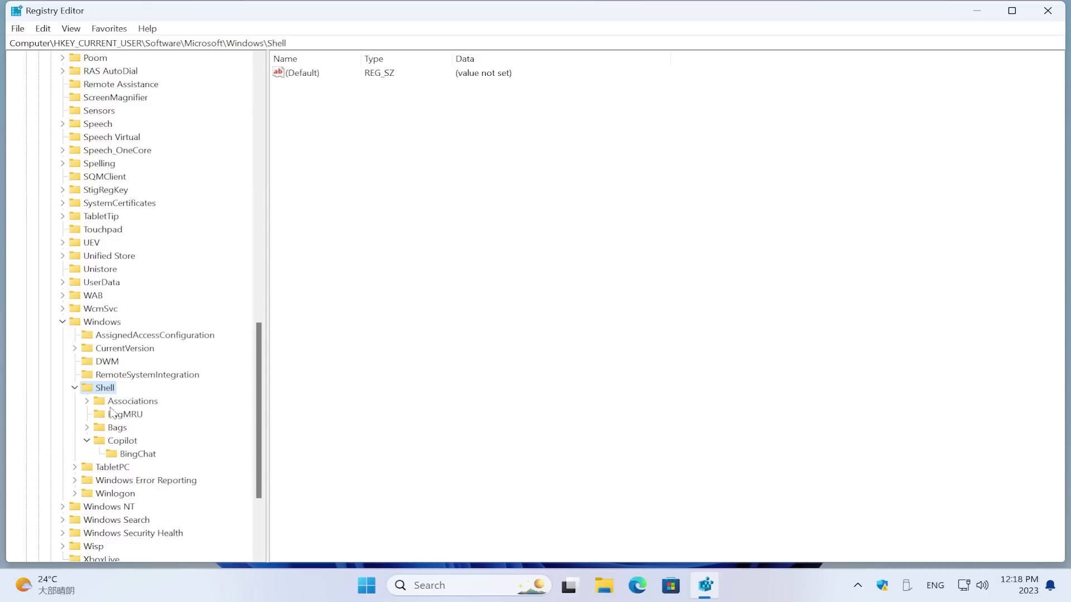
left_click(123, 442)
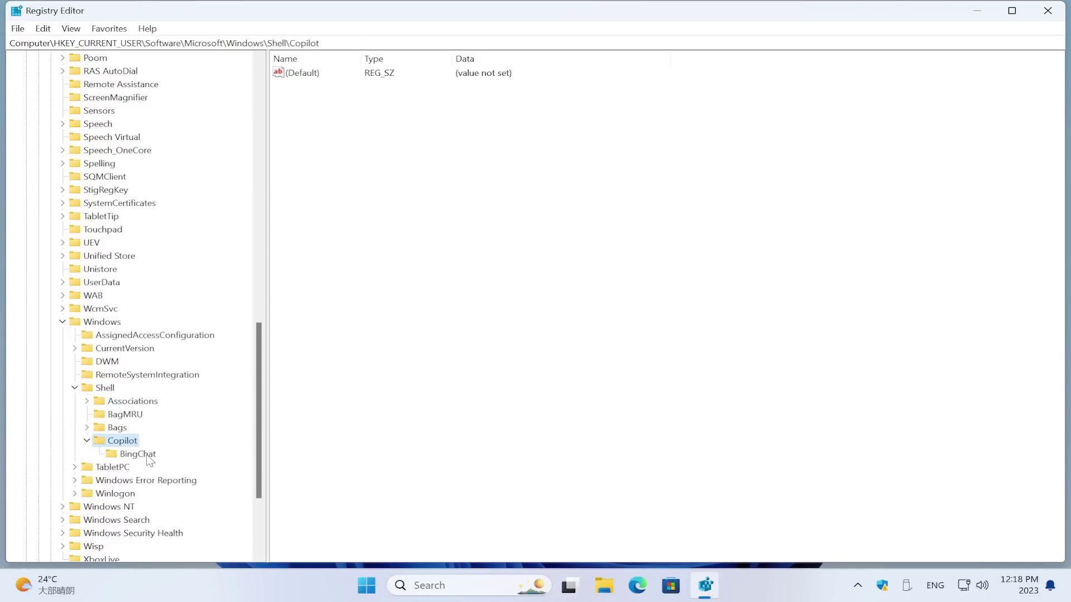
left_click(138, 454)
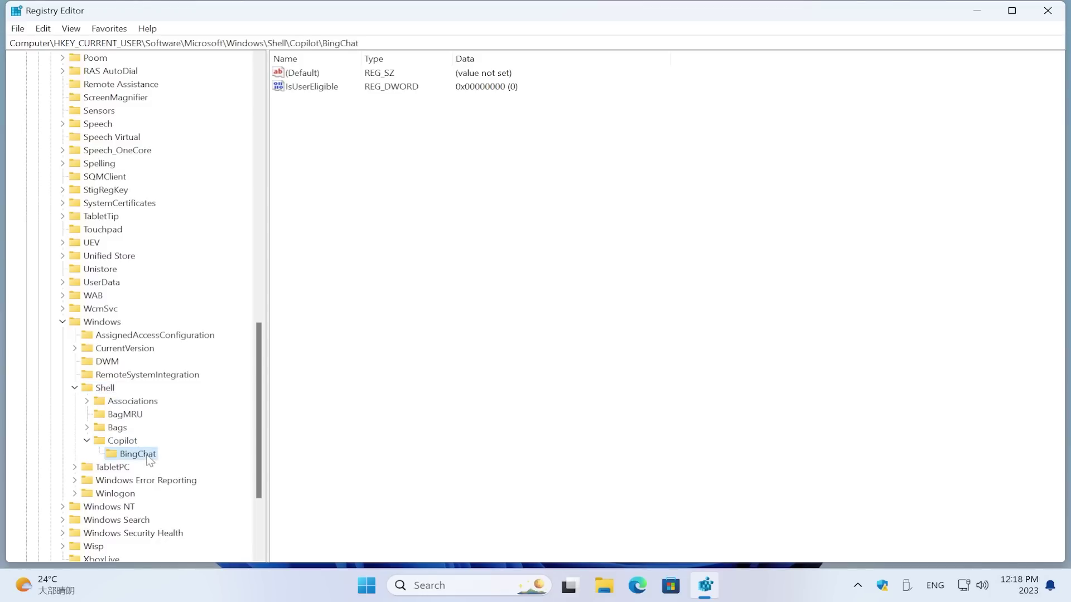
Set the IsUserEligible DWORD value in the BingChat key to 1 and minimize Registry Editor
left_click(322, 88)
double_click(322, 87)
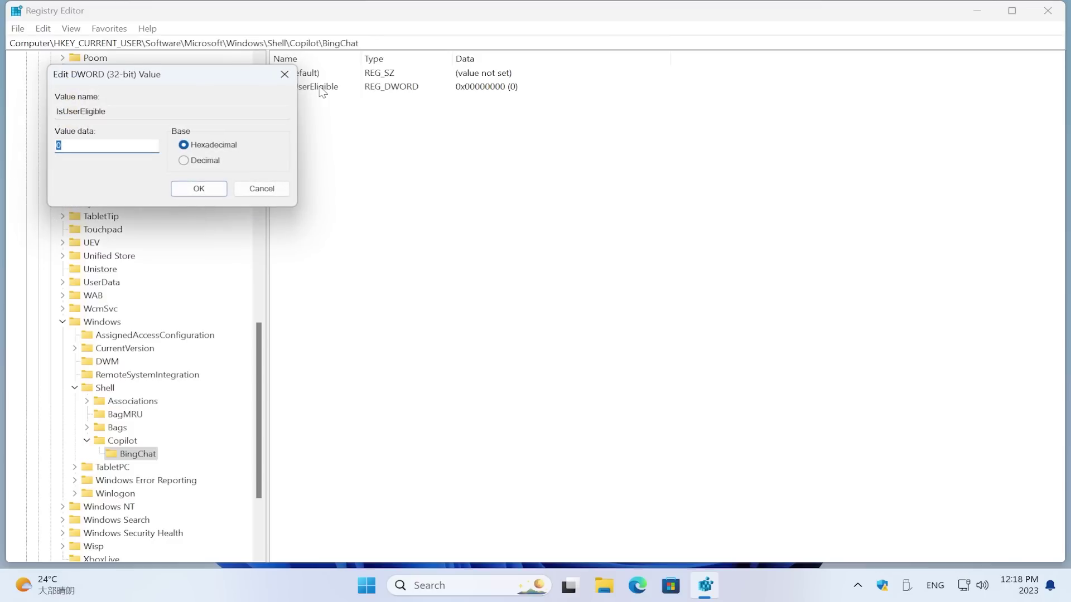
left_click_drag(248, 77, 647, 189)
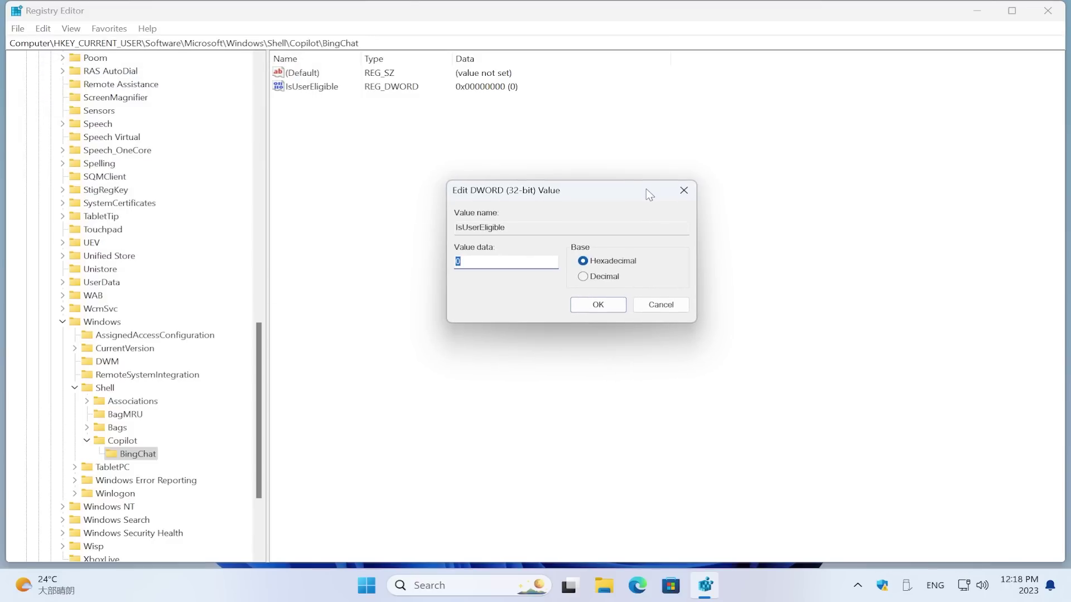
type("1")
left_click(587, 305)
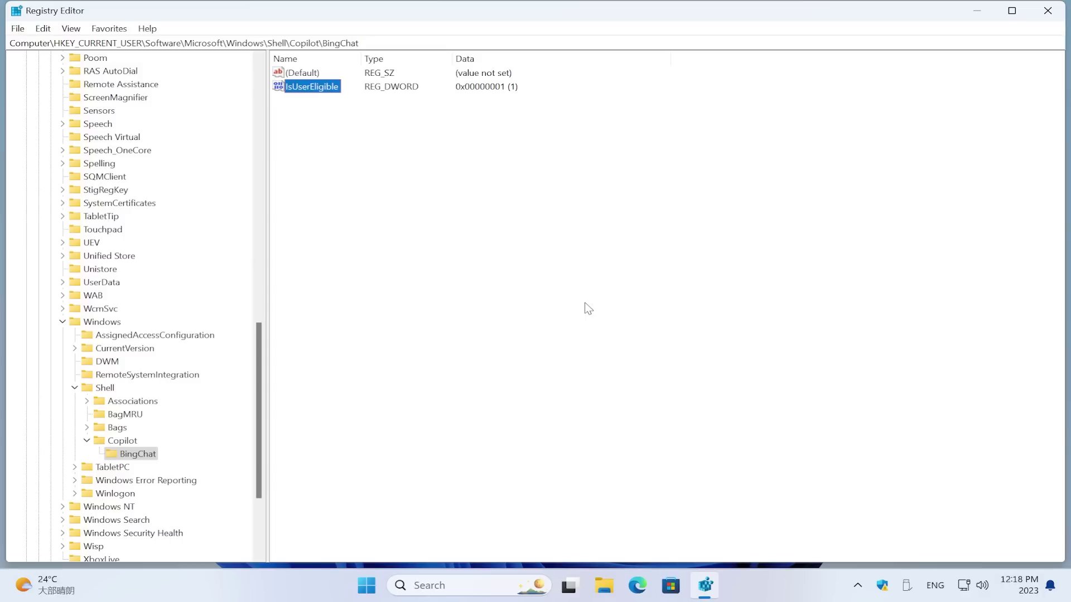
left_click(976, 11)
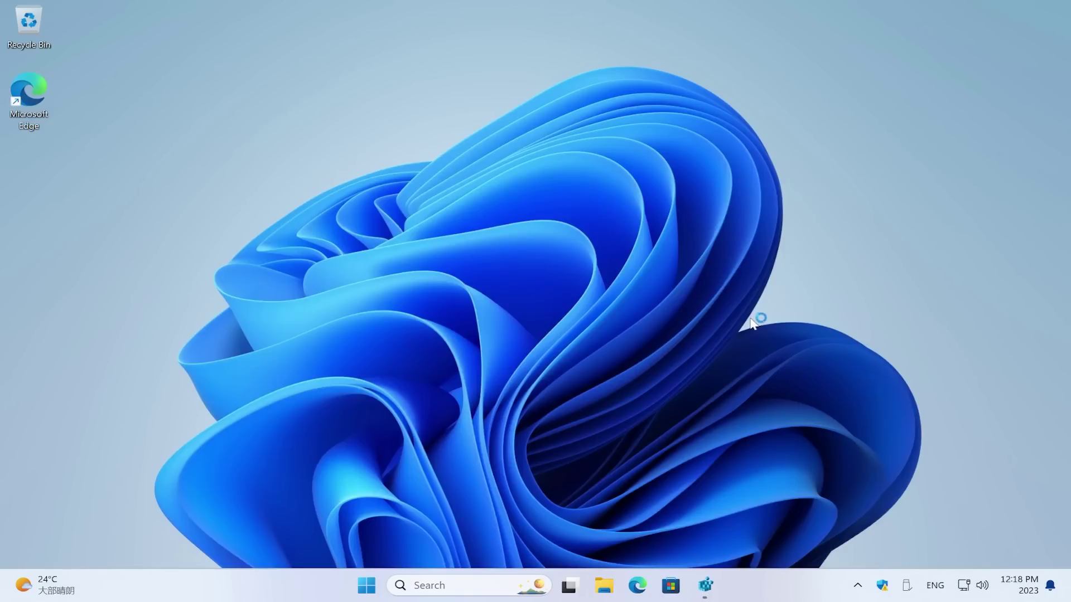
Turn on Copilot (preview) among the taskbar items in the taskbar settings
right_click(796, 580)
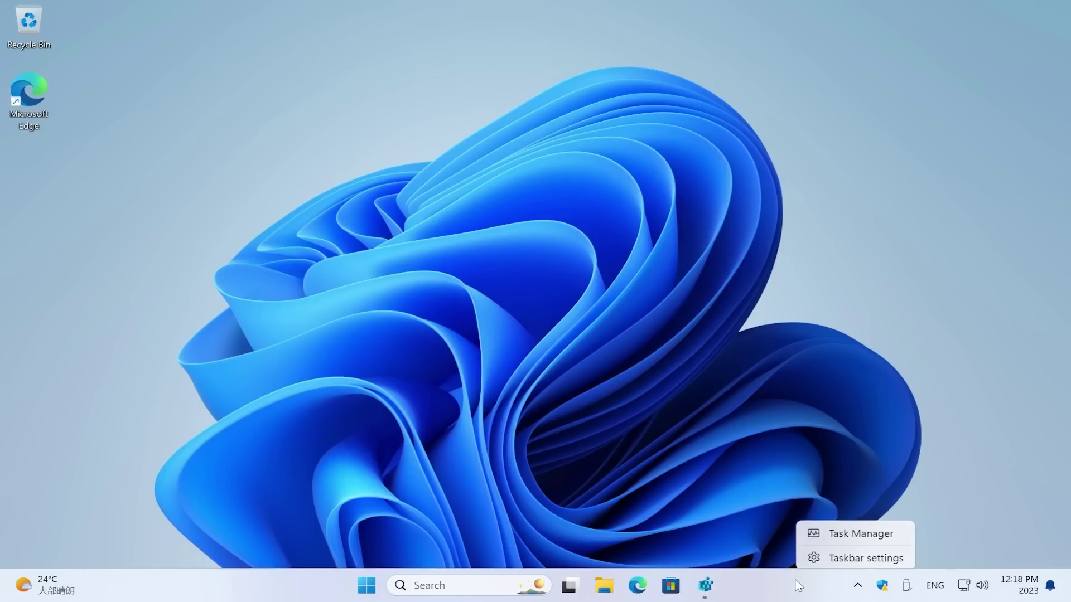
left_click(814, 558)
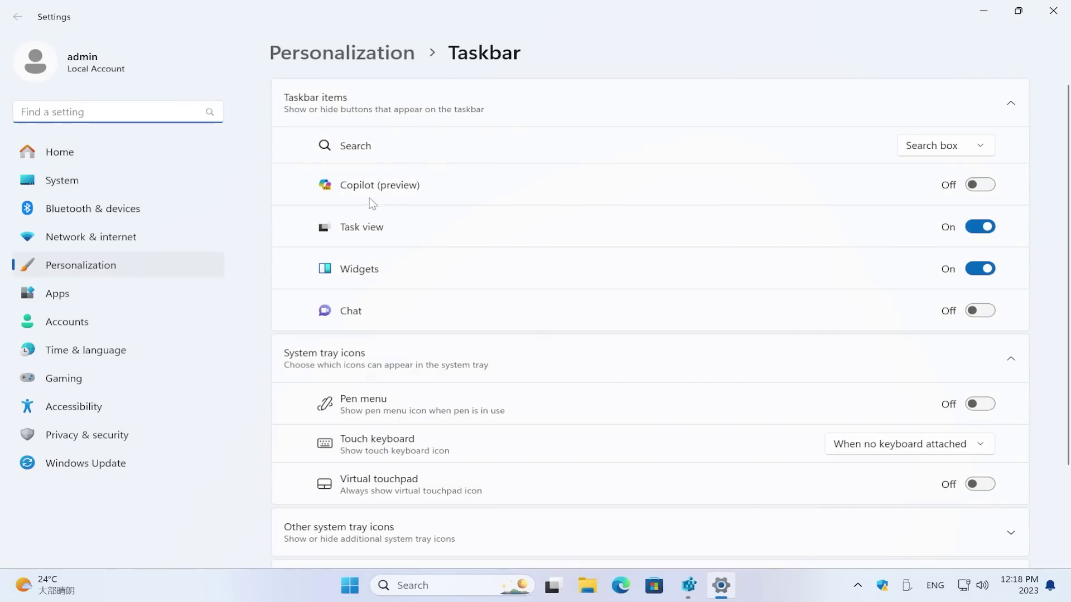
left_click(990, 190)
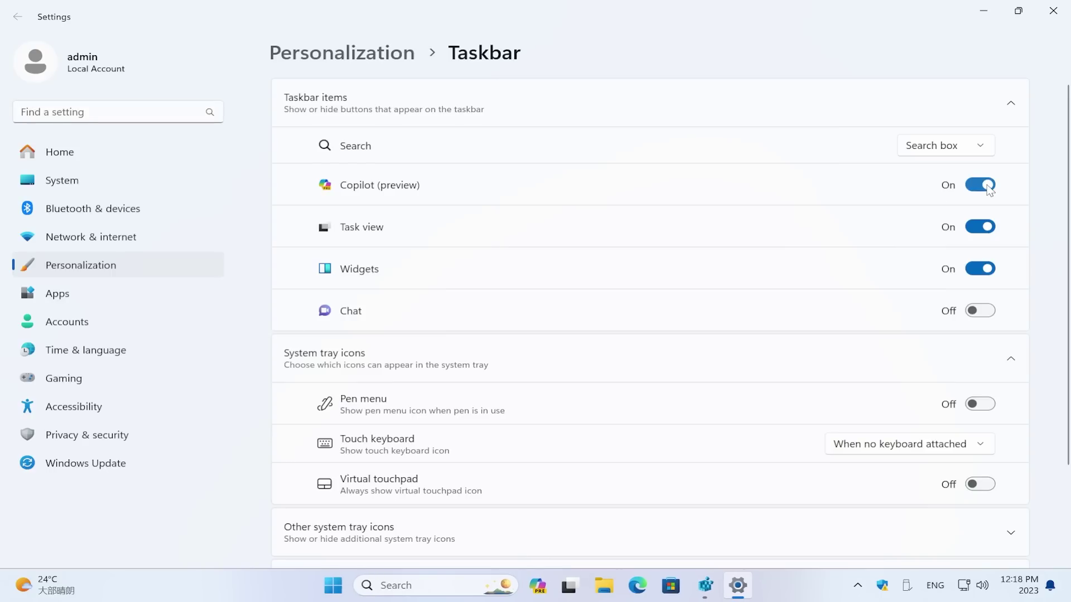
Set the Windows display language to 中文(中华人民共和国) in the Language & region settings and sign out to apply it
left_click(982, 10)
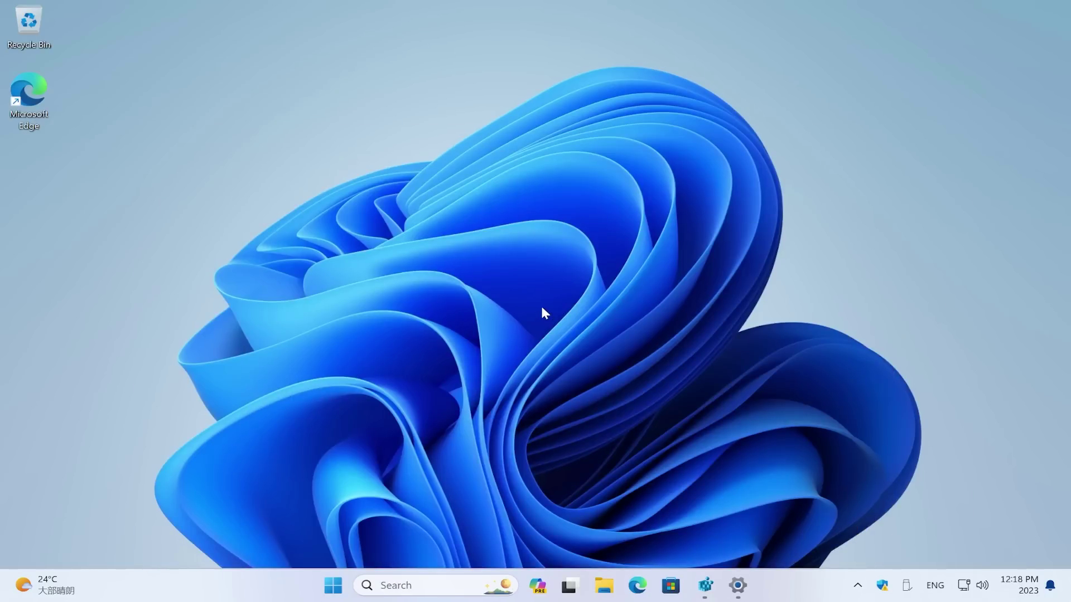
left_click(333, 585)
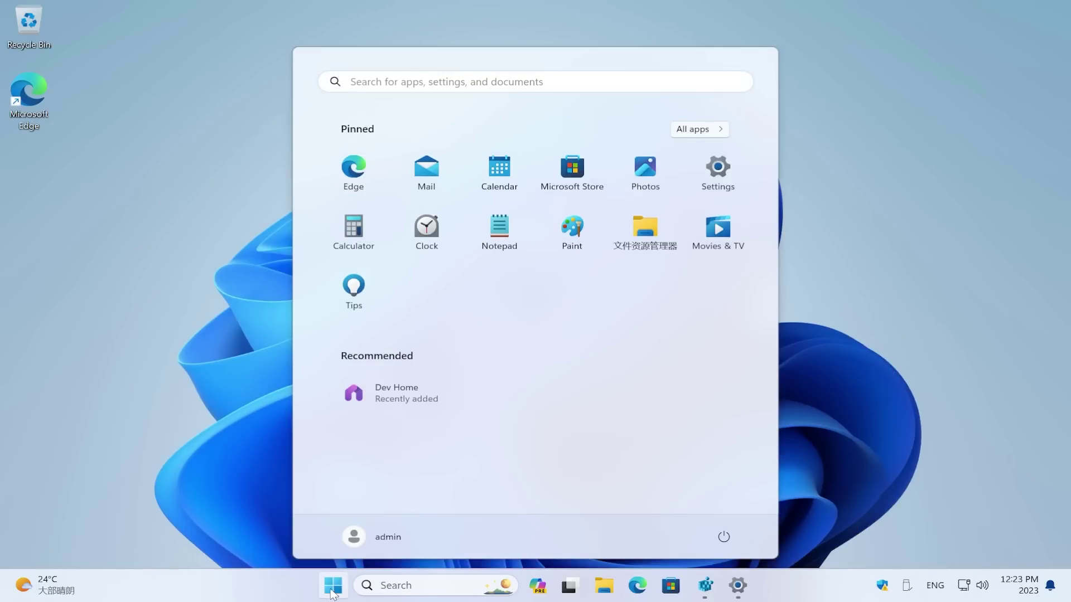
left_click(716, 183)
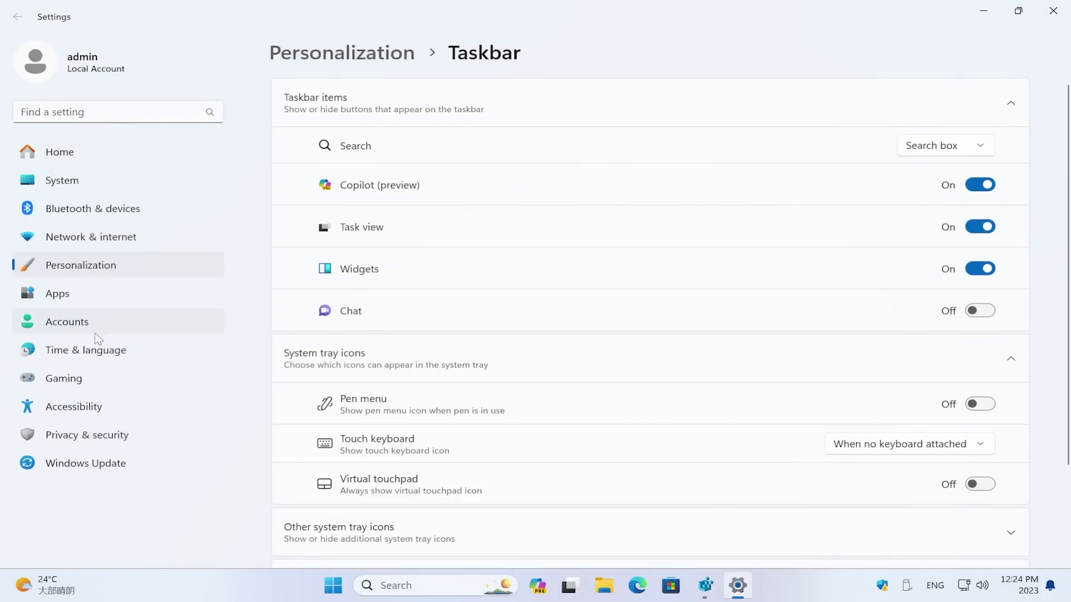
left_click(98, 352)
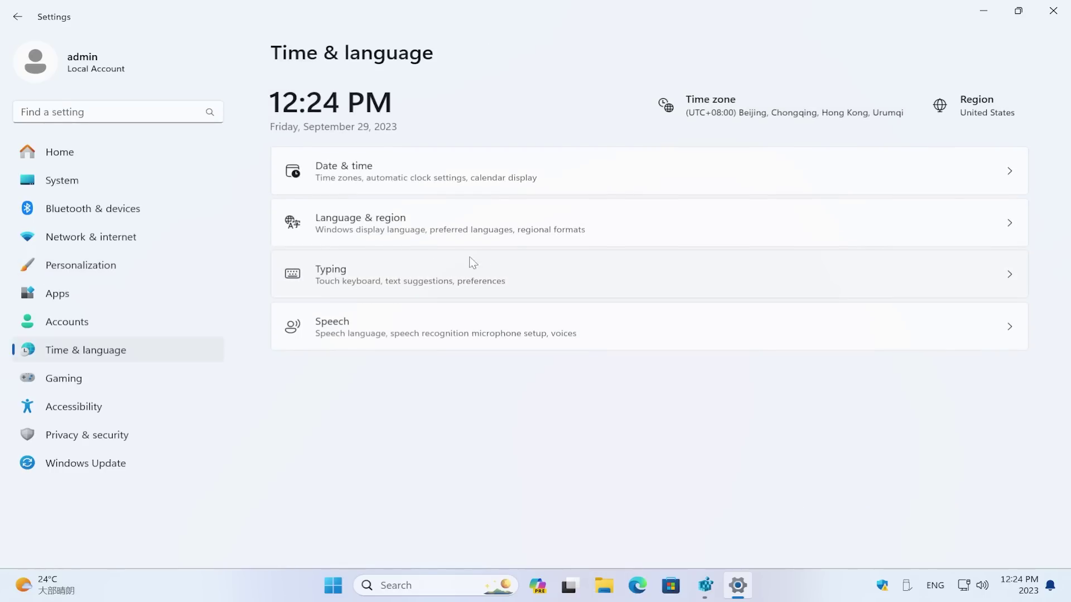
left_click(531, 234)
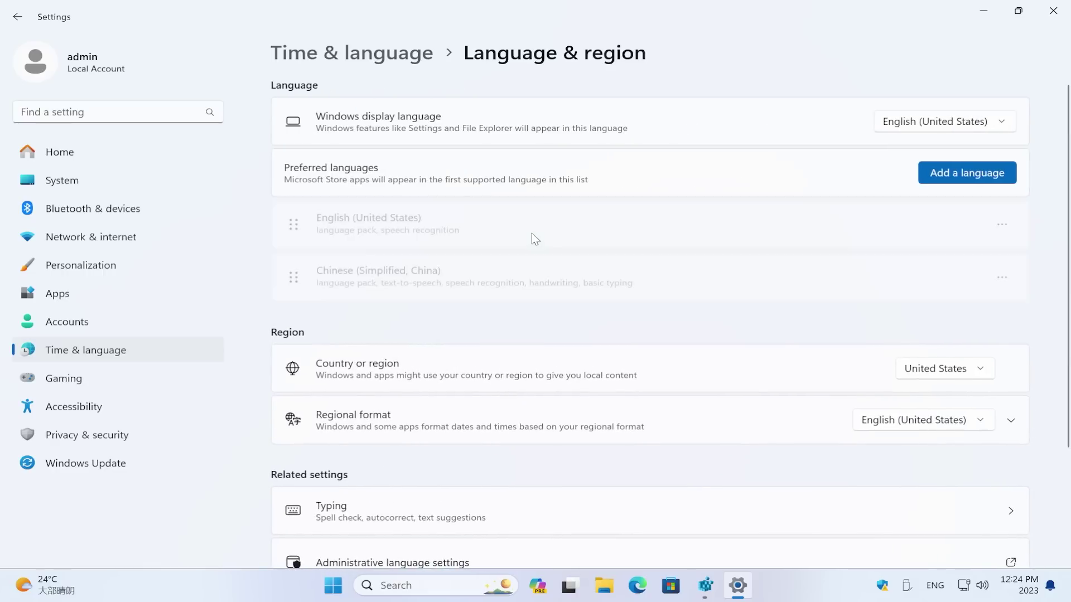
left_click(901, 132)
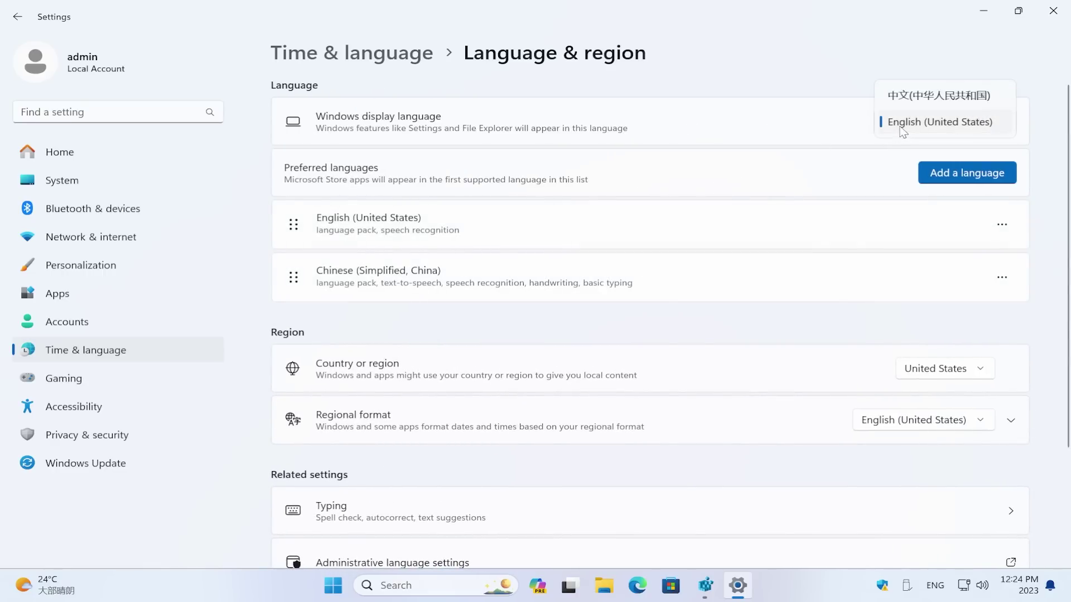
left_click(912, 98)
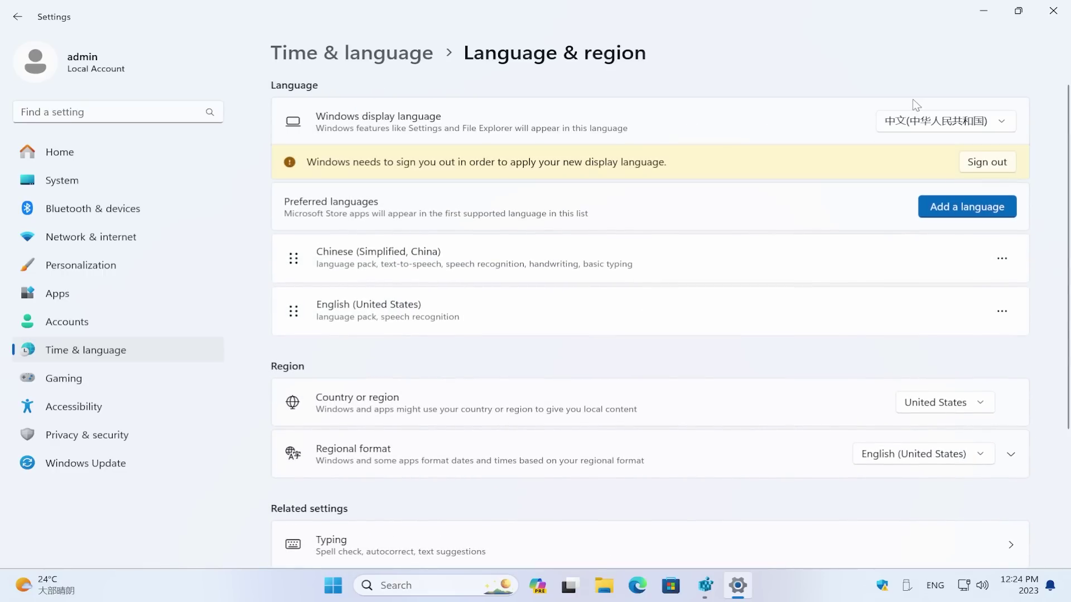
left_click(989, 165)
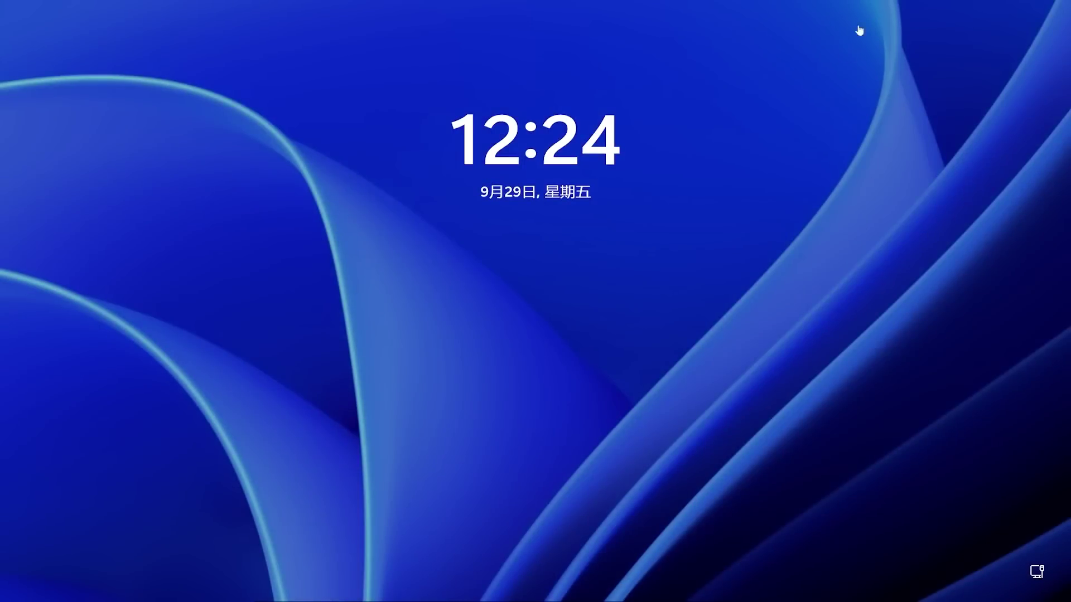
Sign back in to Windows from the lock screen and open Copilot
left_click(542, 312)
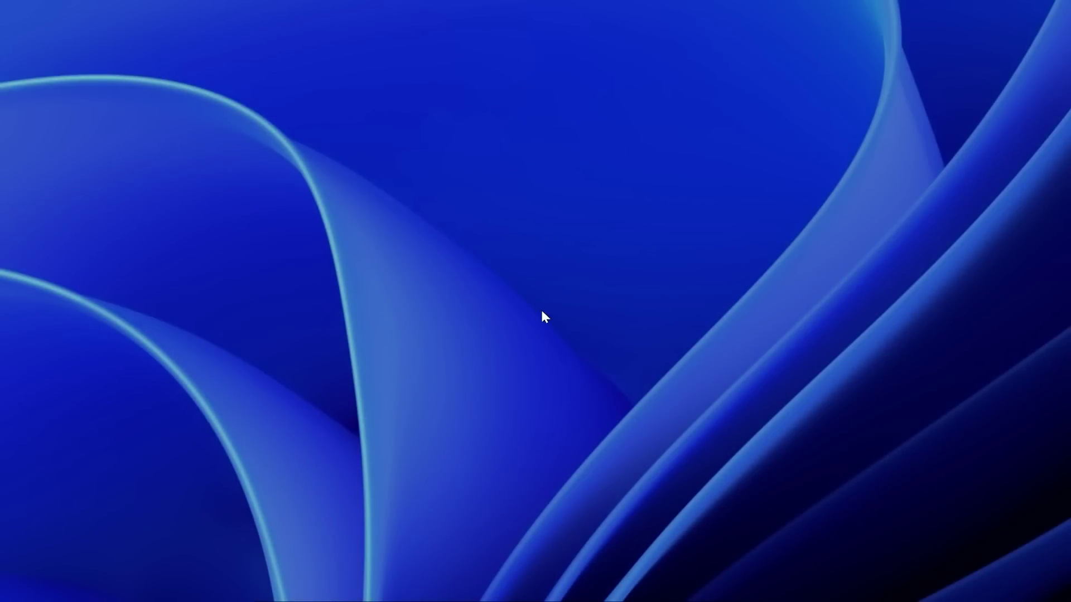
left_click(545, 328)
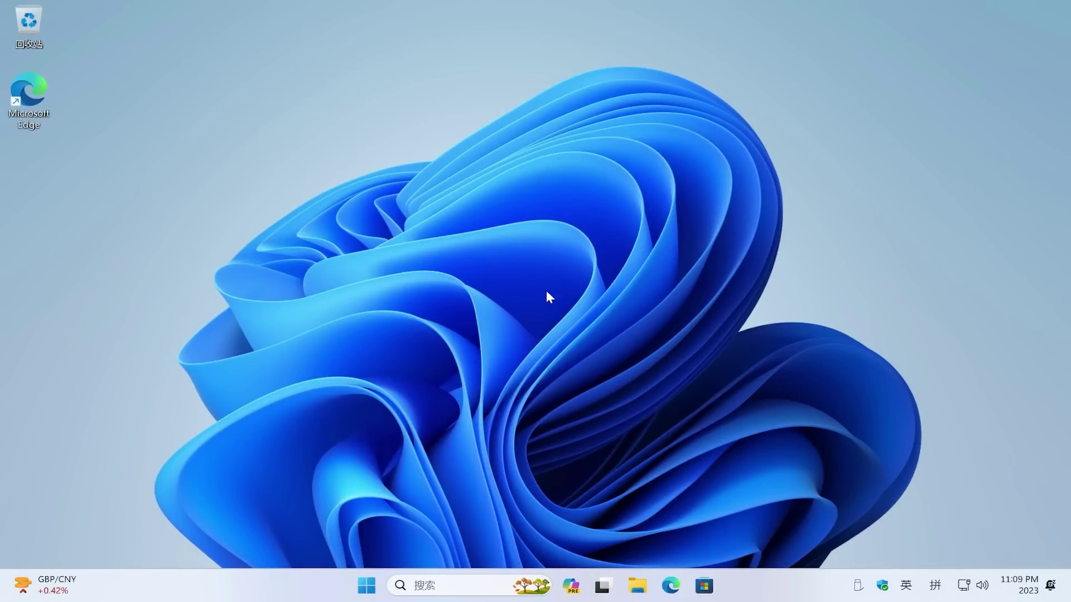
left_click(571, 586)
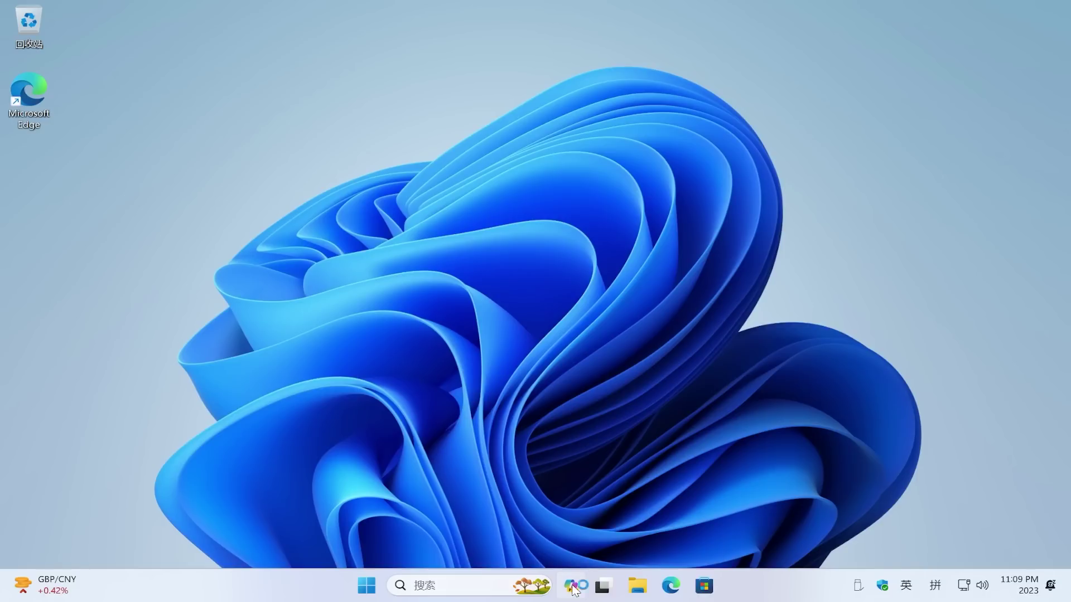